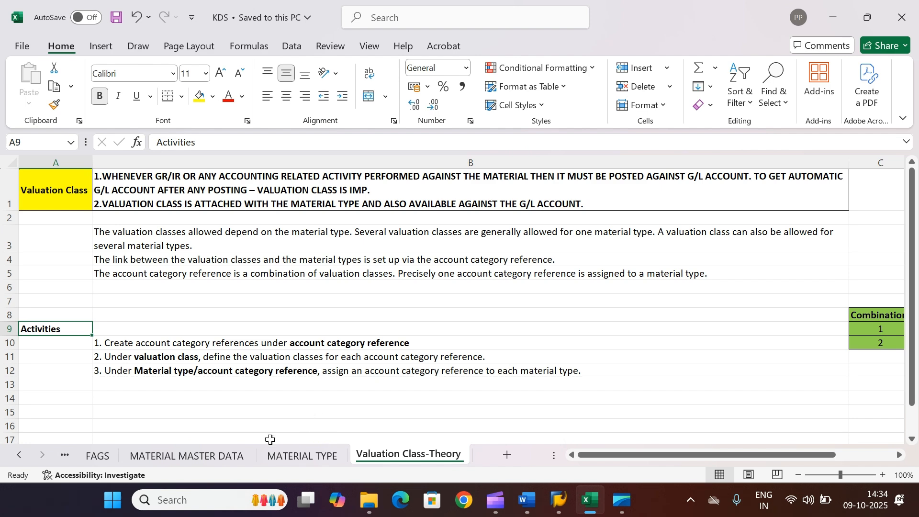
# - Look up the Define Valuation class configuration step and its T code in the MATERIAL MASTER DATA sheet
pyautogui.click(218, 456)
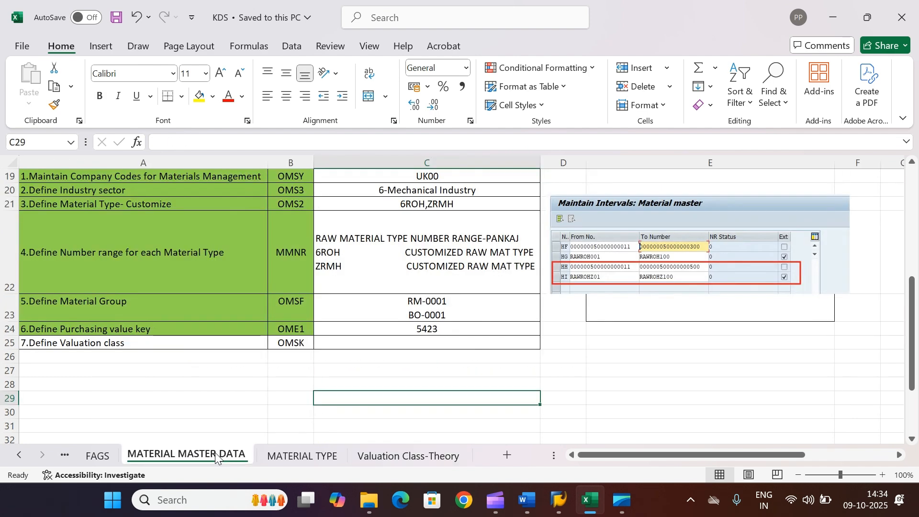
pyautogui.click(96, 345)
pyautogui.click(291, 345)
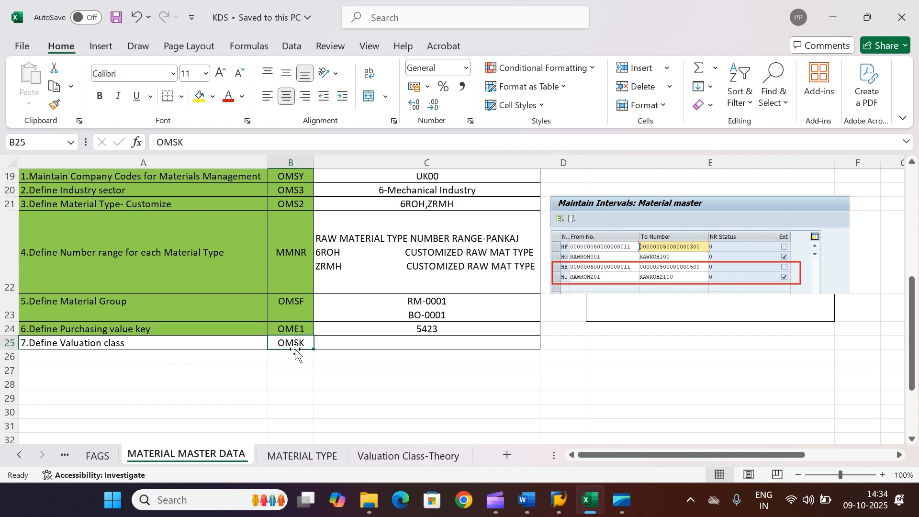
# - Switch to SAP, run transaction SPRO and display the SAP Reference IMG
pyautogui.click(559, 501)
pyautogui.click(580, 464)
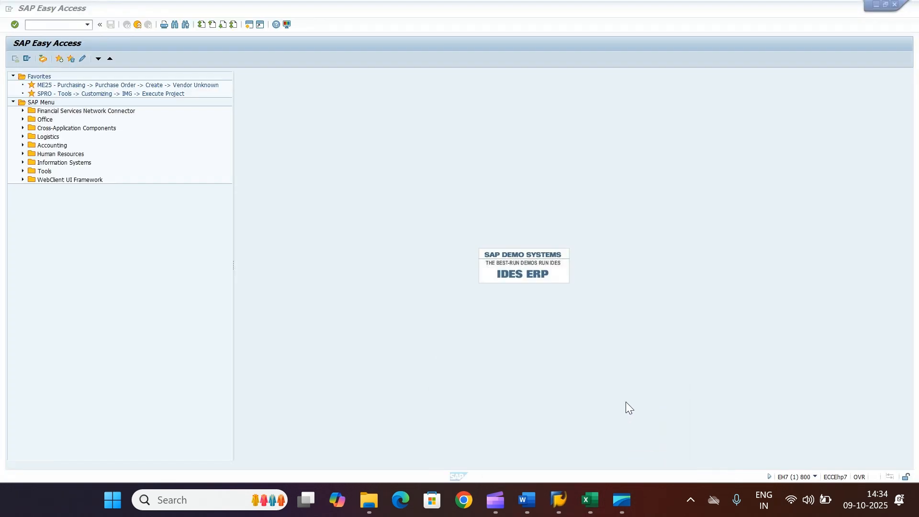
pyautogui.write('SPRO')
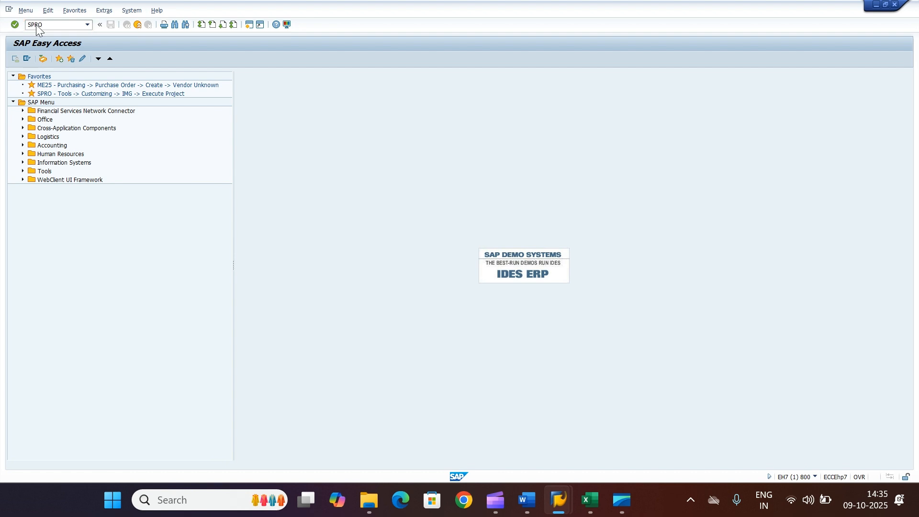
pyautogui.press('Return')
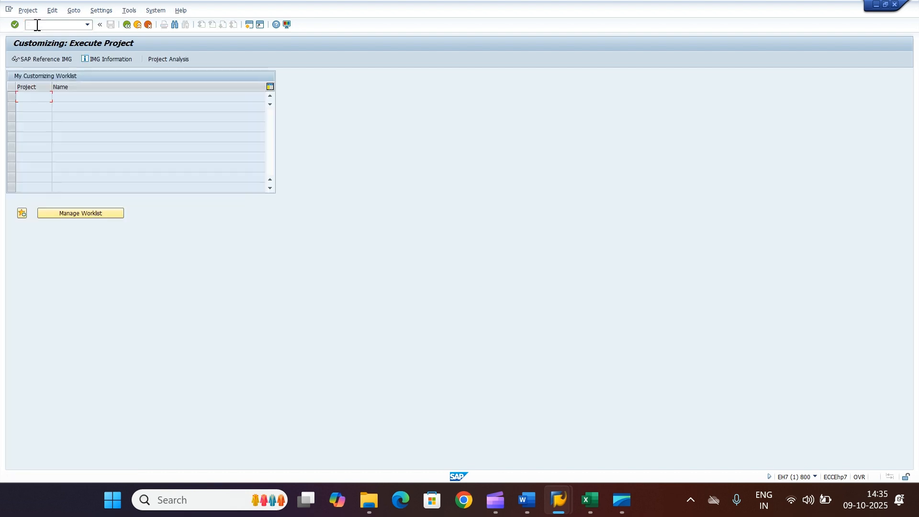
pyautogui.click(59, 63)
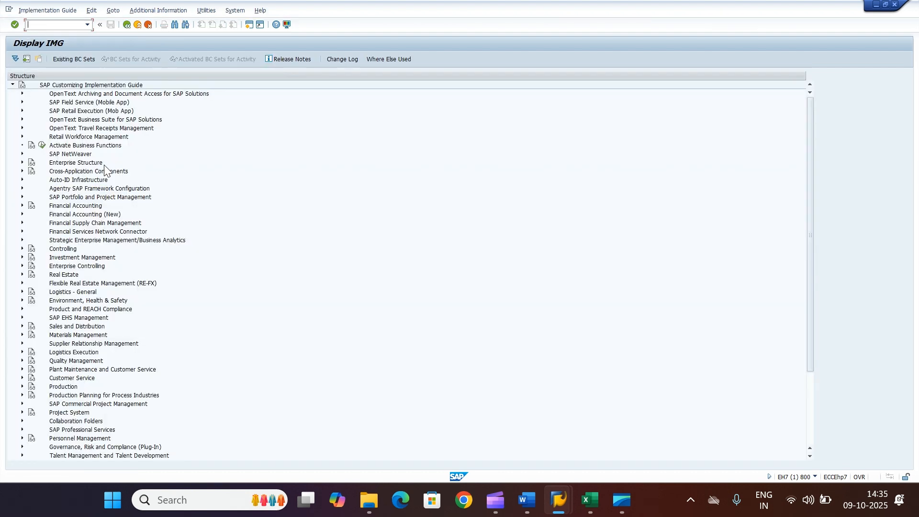
# - Open Define Valuation Classes under Materials Management, Valuation and Account Assignment, Account Determination, Account Determination Without Wizard
pyautogui.click(20, 336)
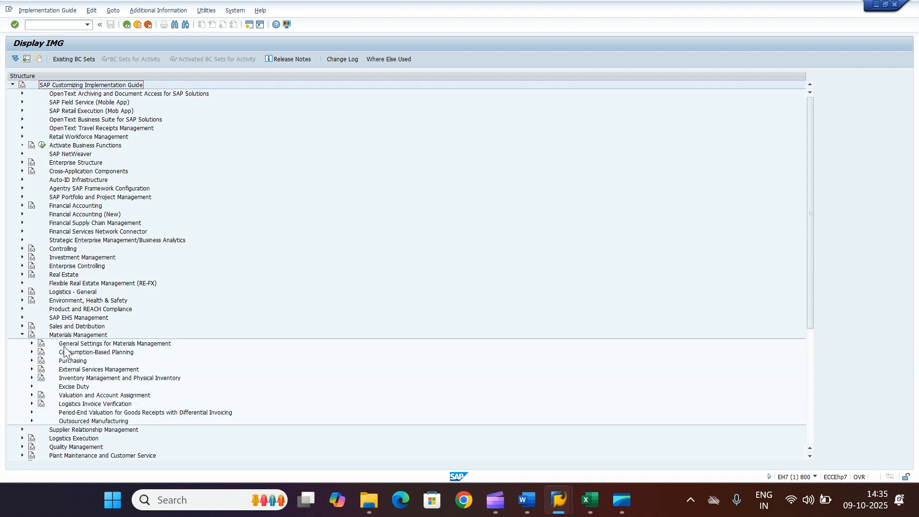
pyautogui.click(32, 396)
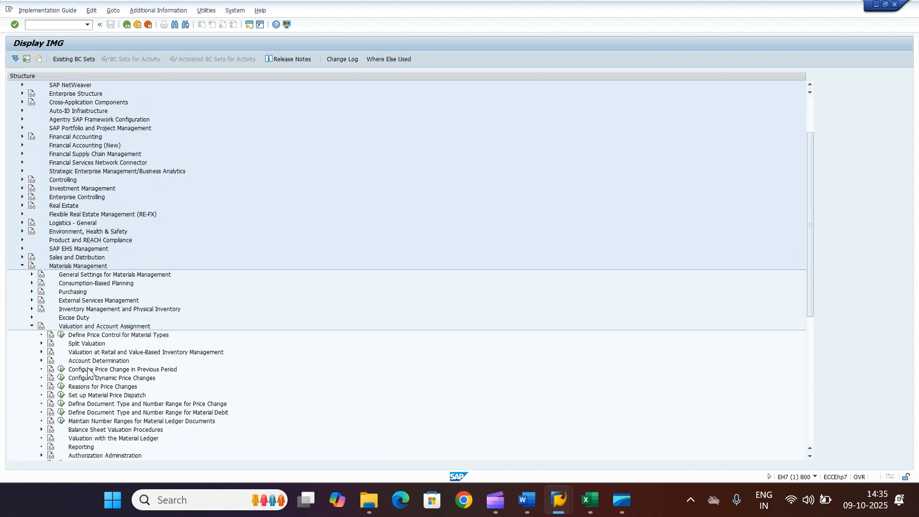
pyautogui.click(41, 361)
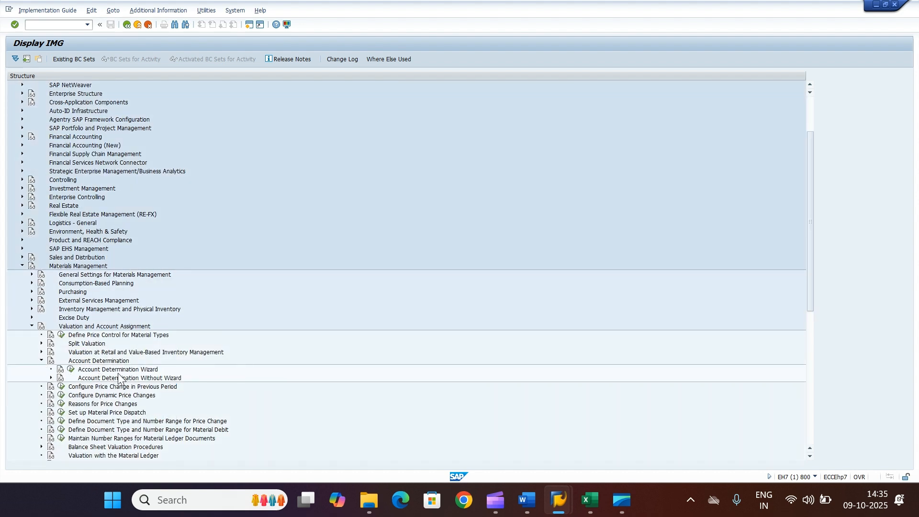
pyautogui.click(51, 378)
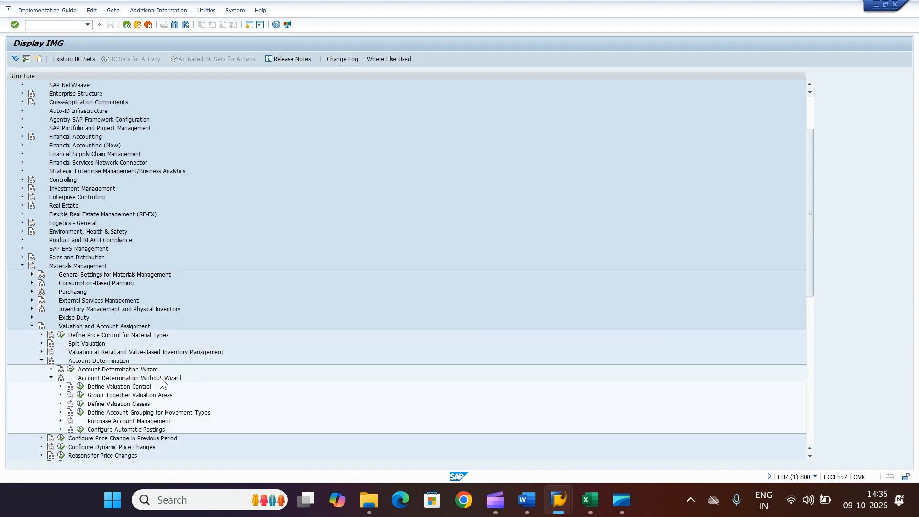
pyautogui.click(96, 404)
pyautogui.click(82, 406)
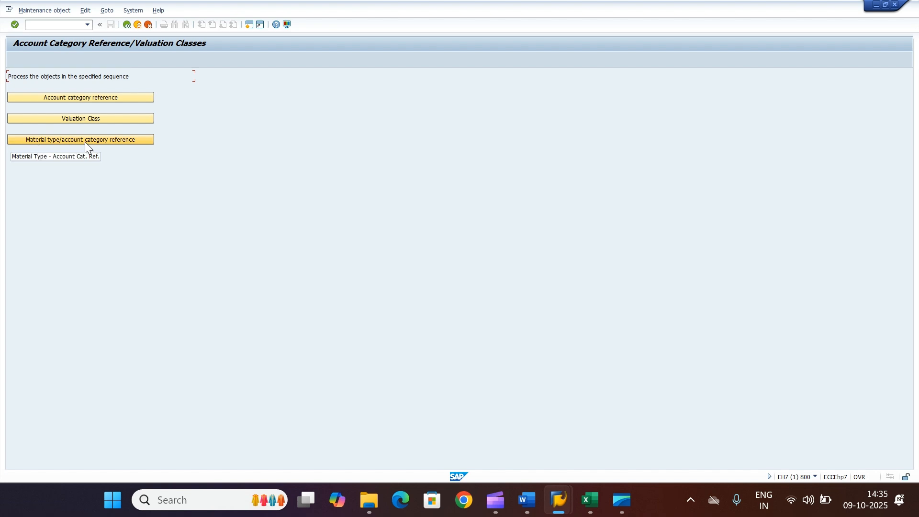
# - Start a new account category reference entry 5996 with the partial description "ACR for"
pyautogui.click(92, 97)
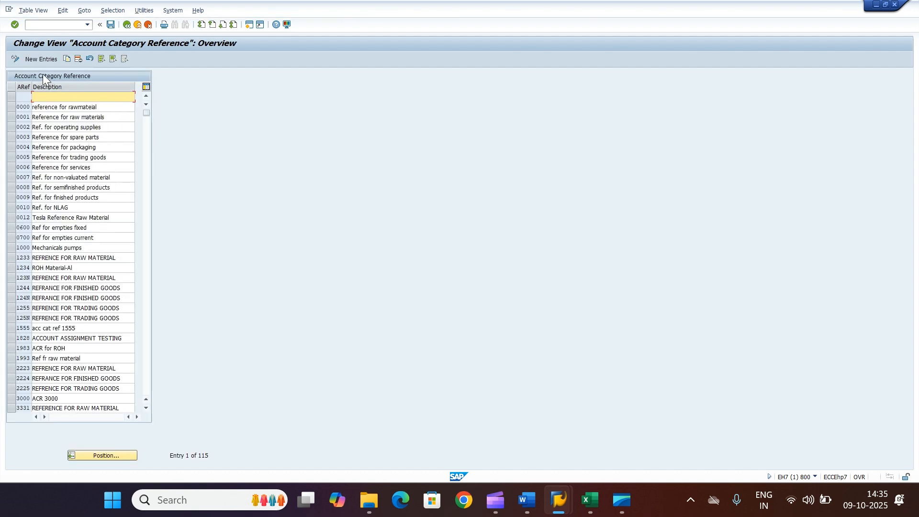
pyautogui.click(39, 59)
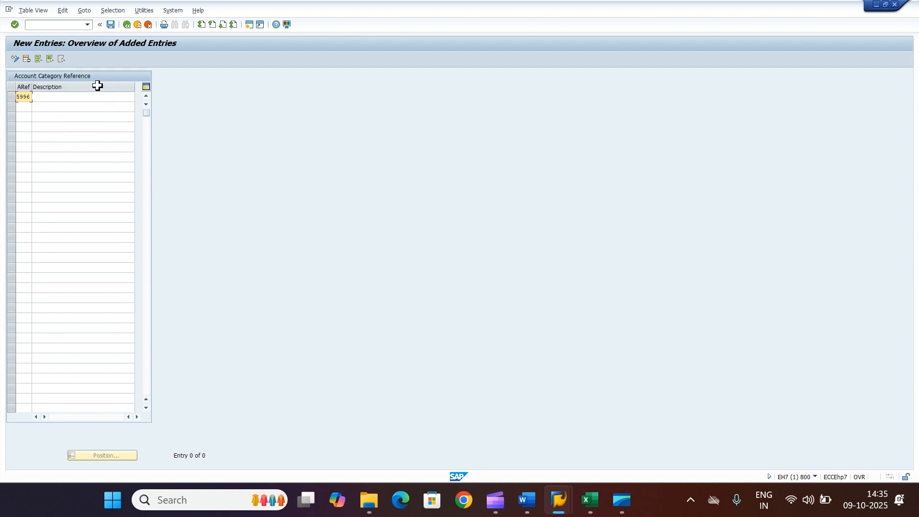
pyautogui.click(80, 98)
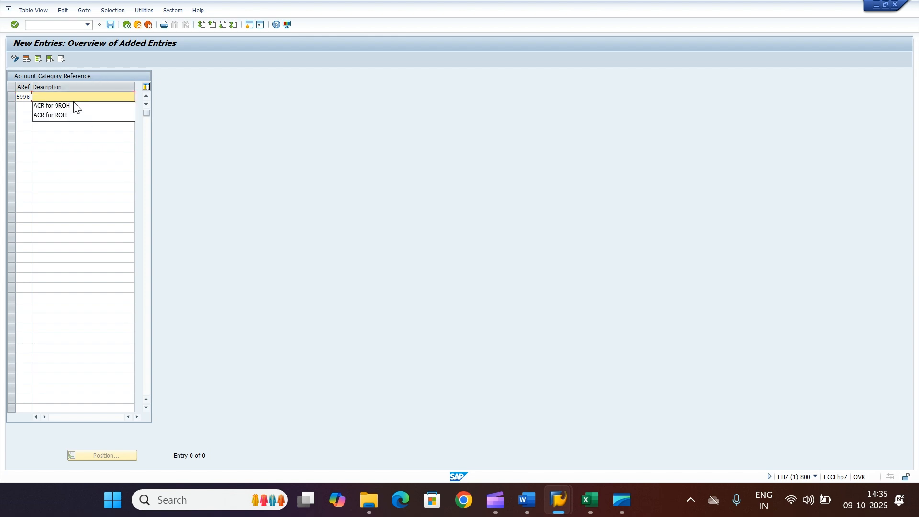
pyautogui.click(61, 105)
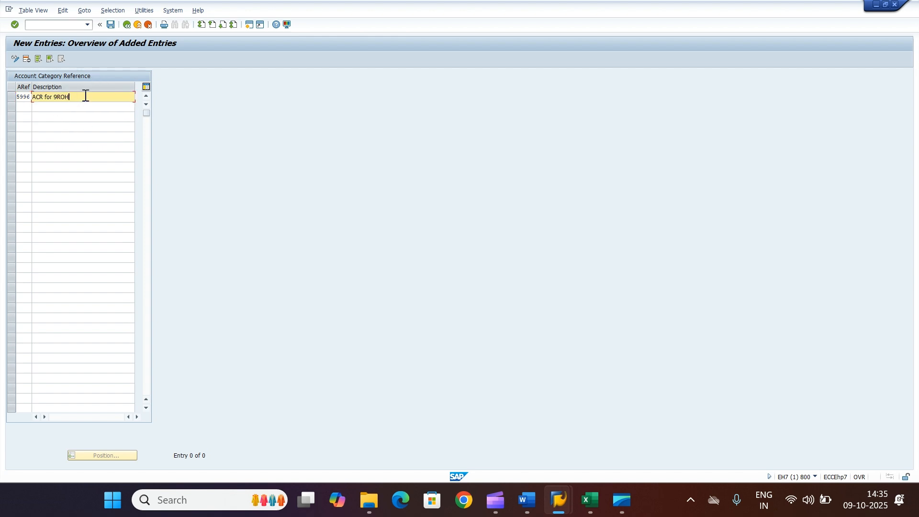
pyautogui.press('BackSpace')
pyautogui.press('BackSpace')
pyautogui.press('BackSpace')
pyautogui.press('BackSpace')
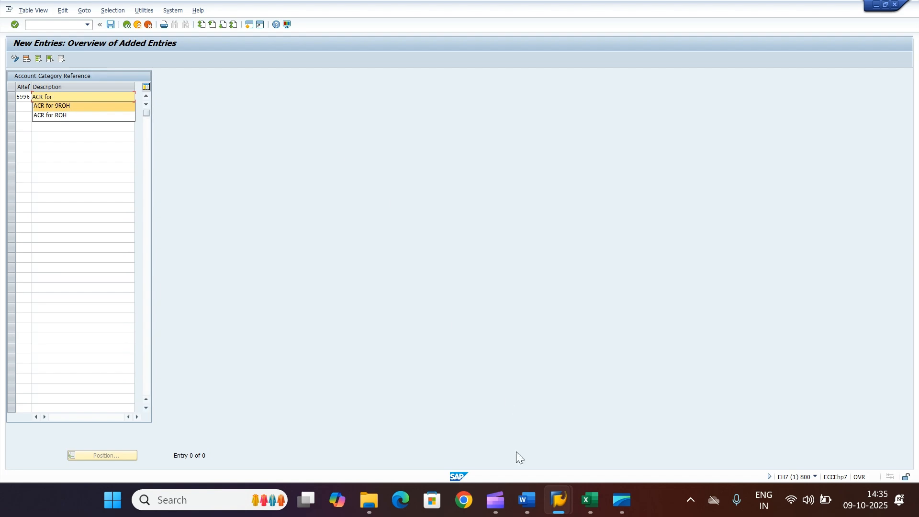
# - Switch to Excel and copy the material type code 6ROH from the Define Material Type row
pyautogui.click(587, 509)
pyautogui.scroll(1, 341, 333)
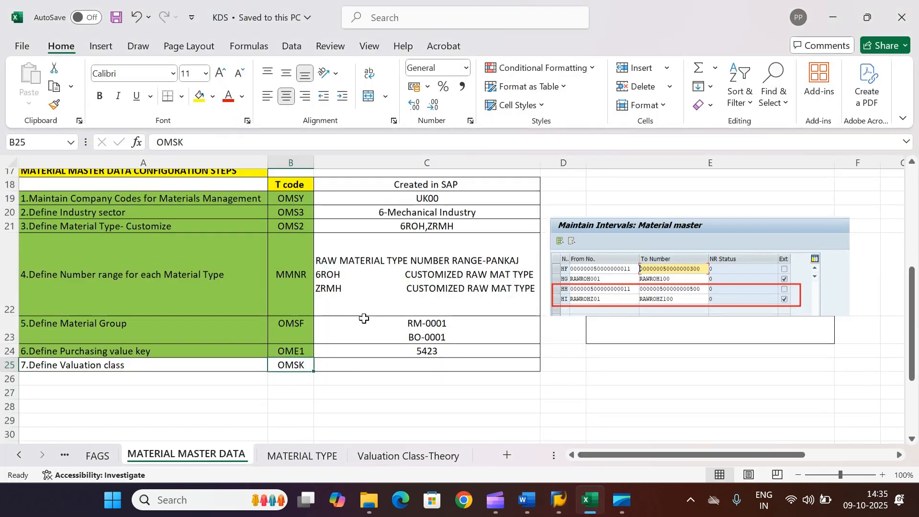
pyautogui.click(410, 246)
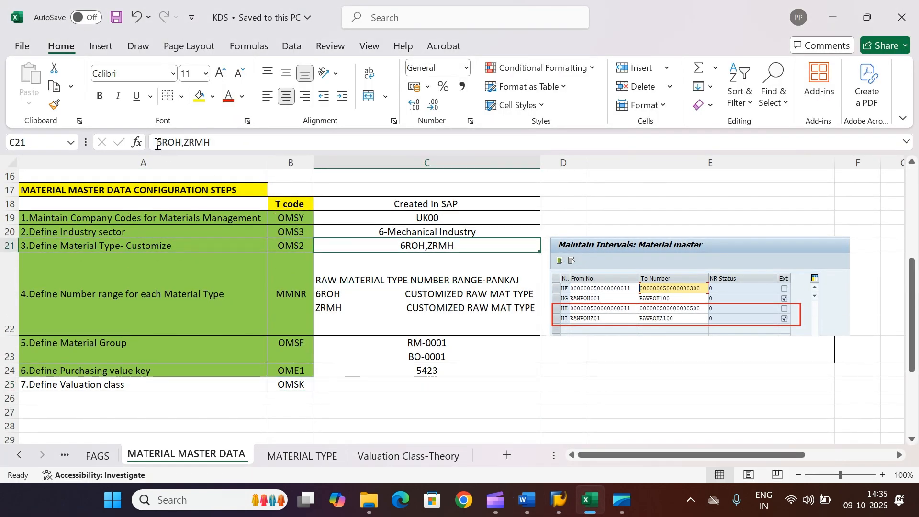
pyautogui.moveTo(157, 142); pyautogui.dragTo(181, 142)
pyautogui.hotkey('ctrl', 'c')
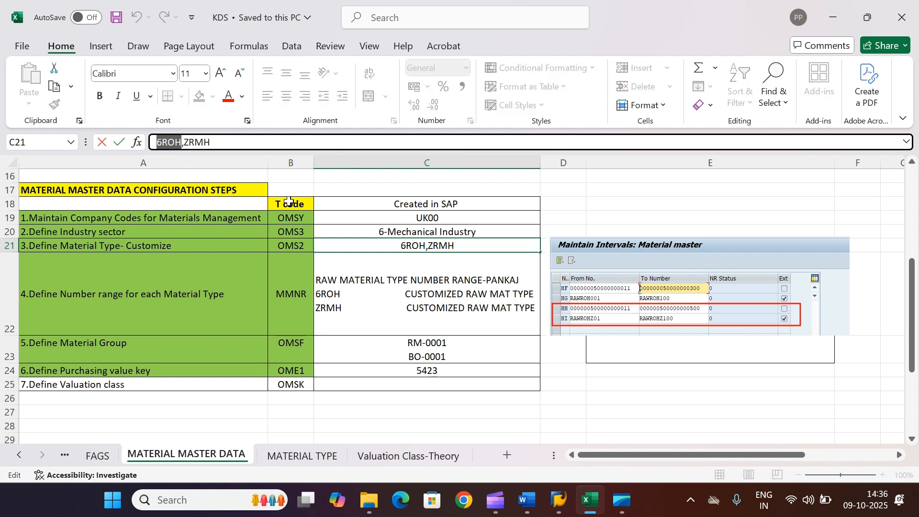
# - Switch back to SAP, complete the description as "ACR for 6ROH" and save the entry under the proposed customizing request
pyautogui.moveTo(568, 515)
pyautogui.click(612, 424)
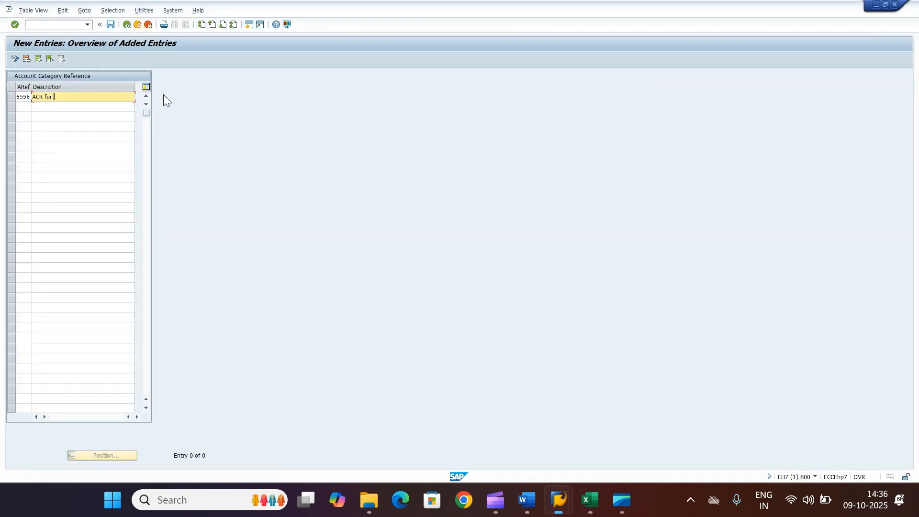
pyautogui.hotkey('ctrl', 'v')
pyautogui.press('Return')
pyautogui.click(104, 25)
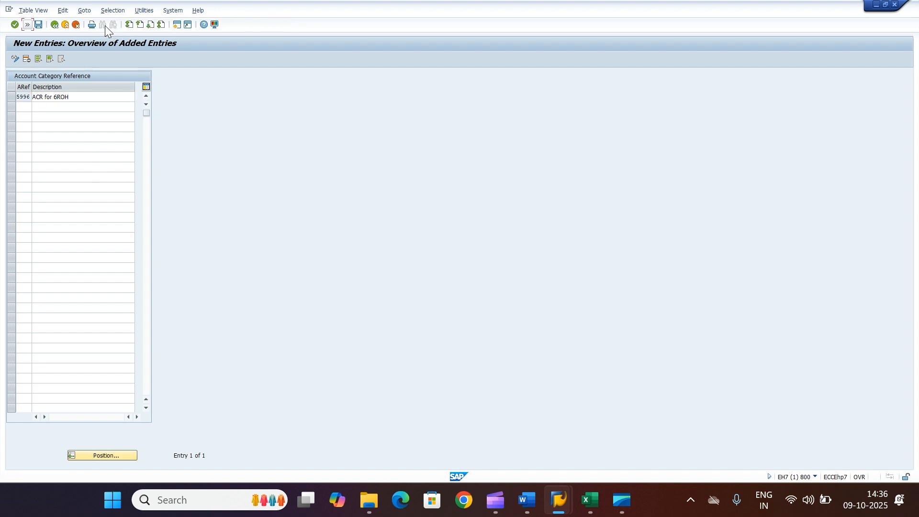
pyautogui.click(25, 27)
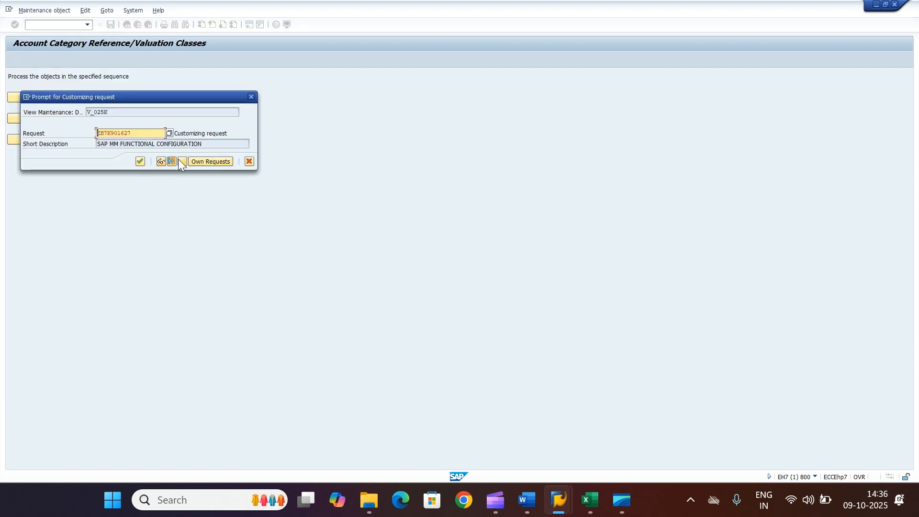
pyautogui.click(140, 161)
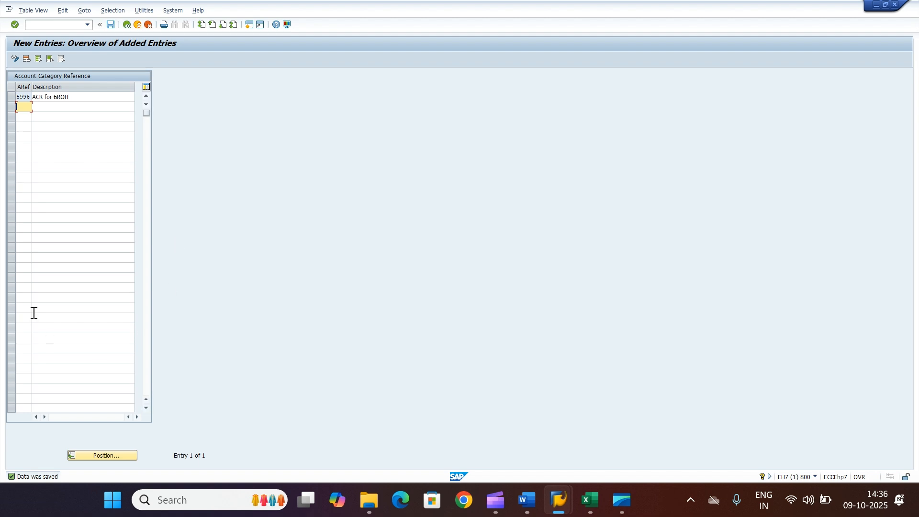
# - Switch to Excel and enter "ACR-5996 ," in the Created in SAP column for the Define Valuation class row
pyautogui.click(30, 97)
pyautogui.click(591, 500)
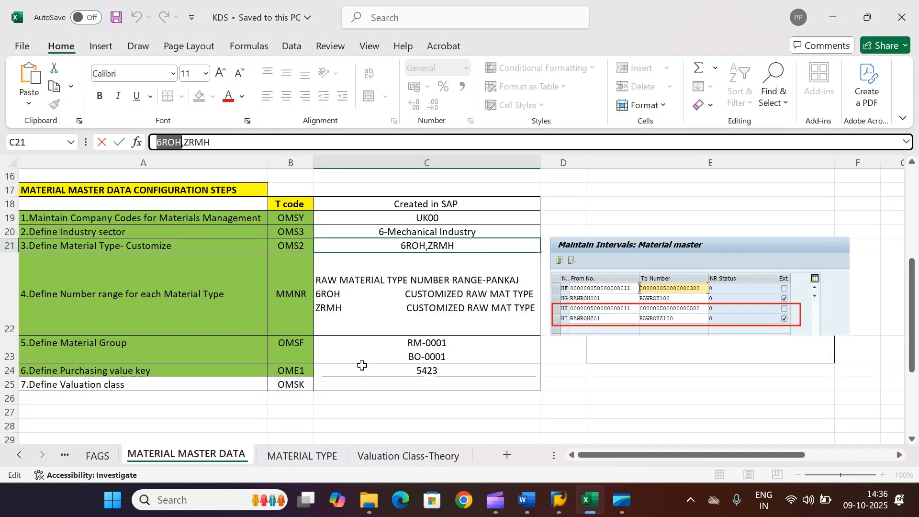
pyautogui.click(347, 386)
pyautogui.write('AC')
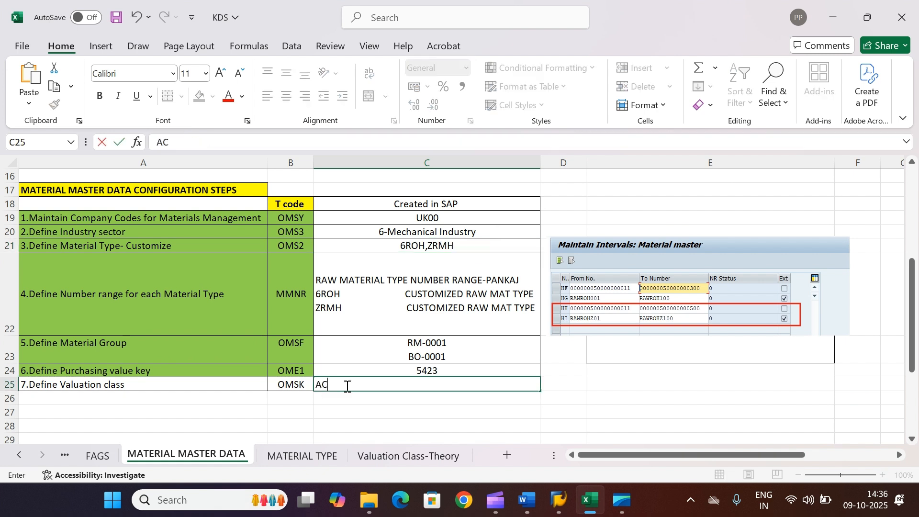
pyautogui.press('BackSpace')
pyautogui.write('cr')
pyautogui.write('CR-5996 ,')
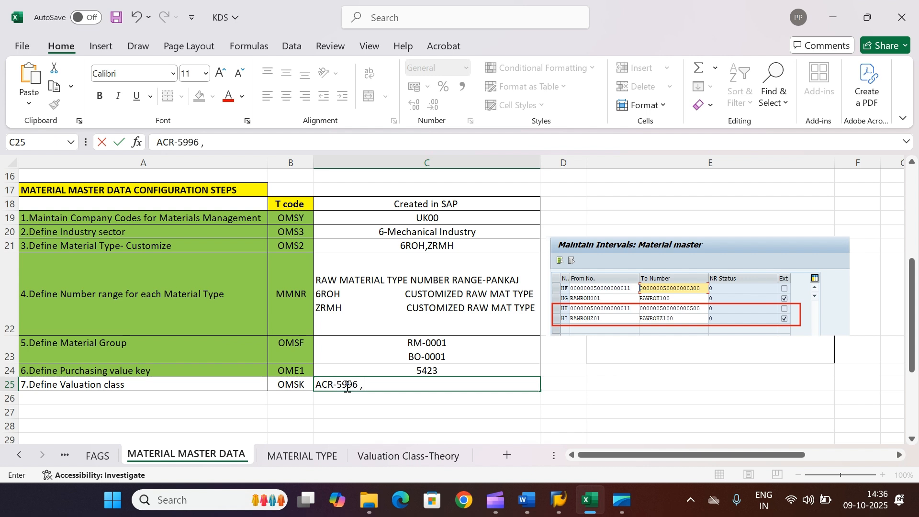
# - Switch back to SAP, leave the account category references and open the Valuation Class table
pyautogui.click(559, 501)
pyautogui.click(614, 424)
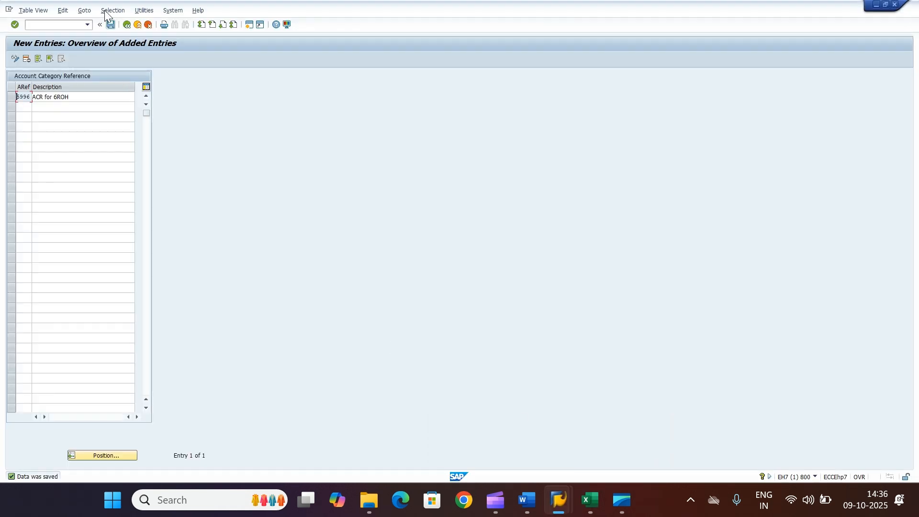
pyautogui.click(126, 25)
pyautogui.click(131, 26)
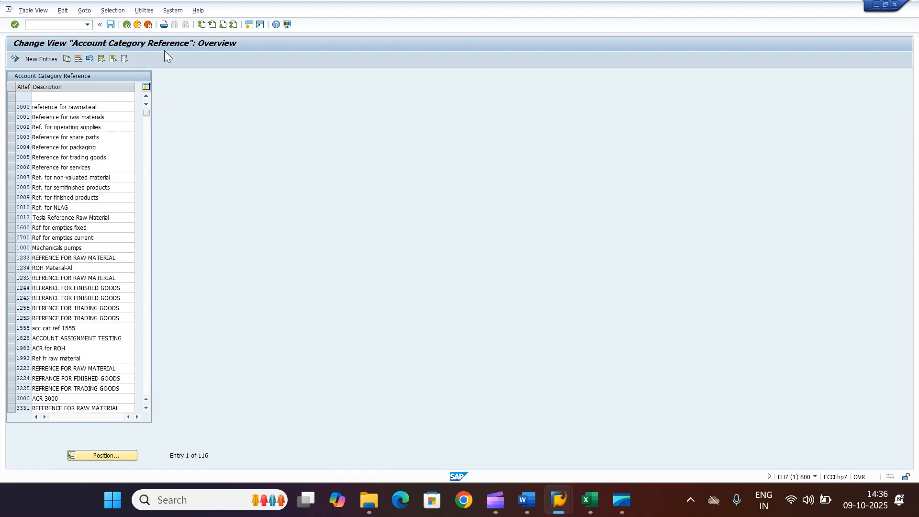
pyautogui.click(70, 119)
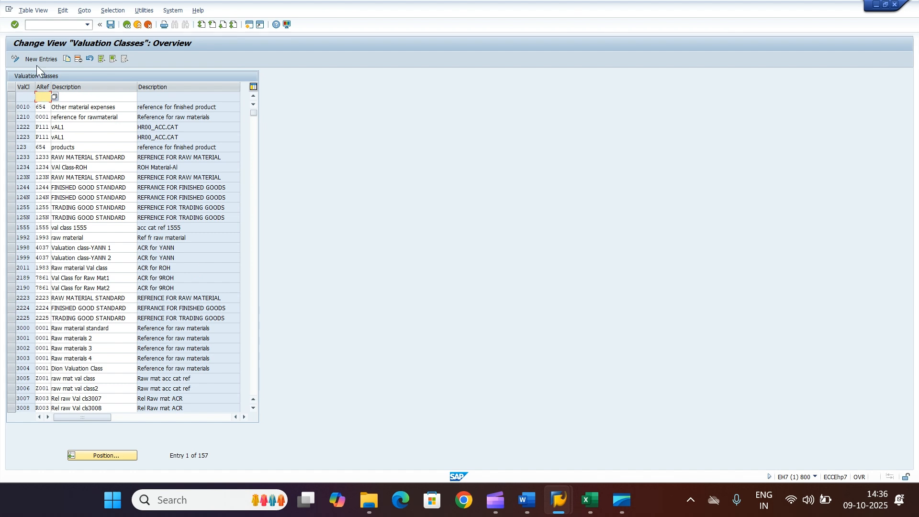
# - Add a new valuation class 1874 assigned to account category reference 5996
pyautogui.click(42, 59)
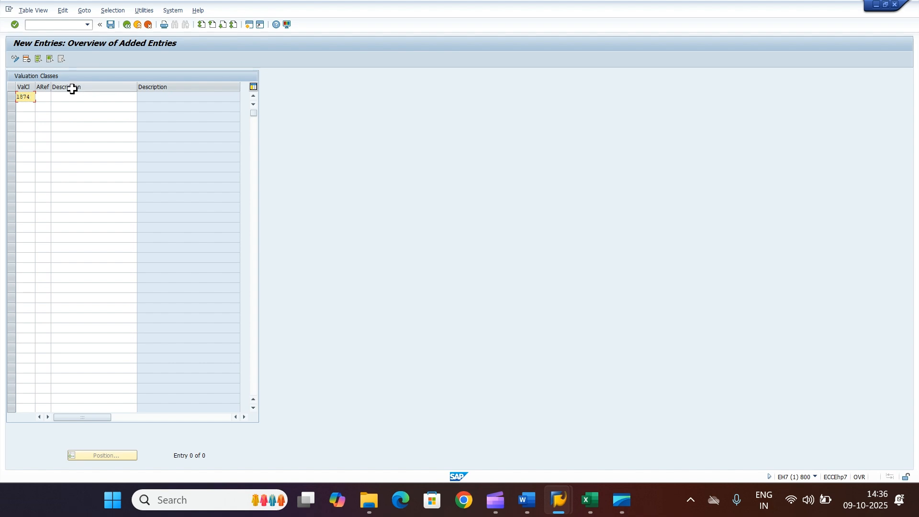
pyautogui.click(42, 97)
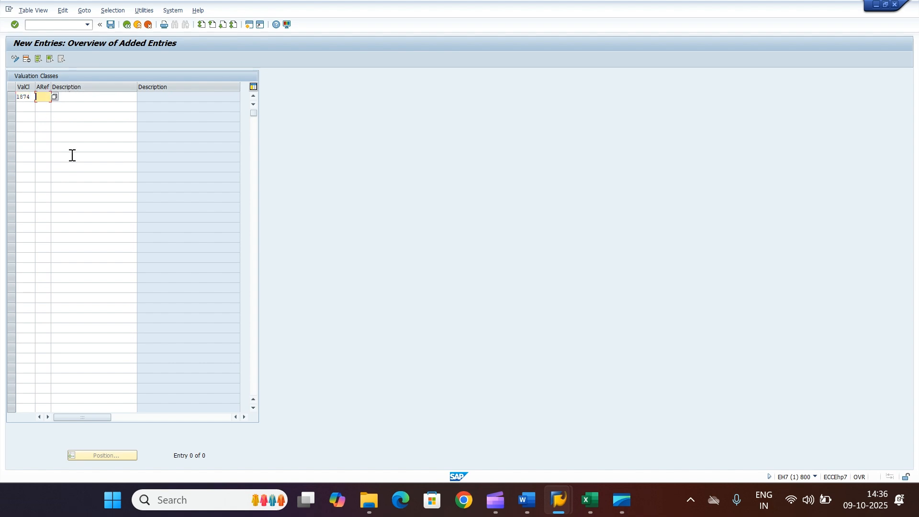
pyautogui.write('5996')
pyautogui.press('Return')
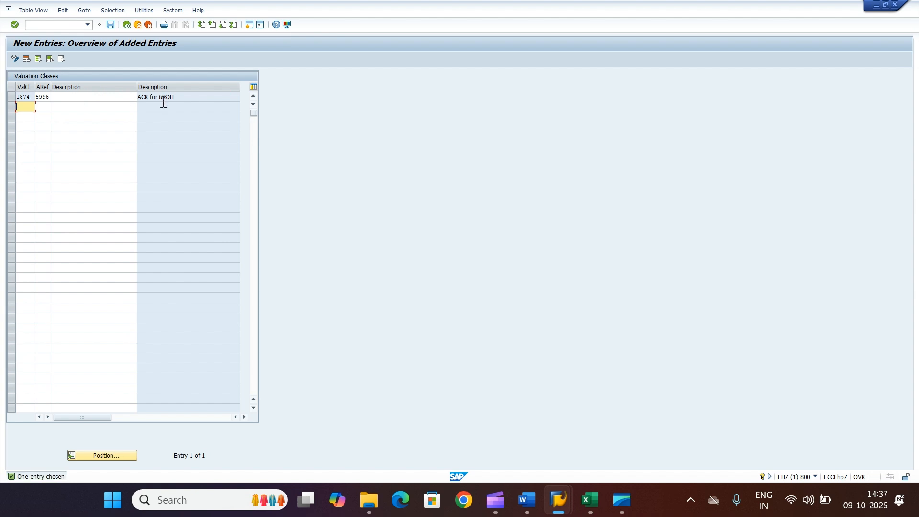
# - Describe valuation class 1874 as "Val class for Raw Mat 1"
pyautogui.moveTo(187, 96); pyautogui.dragTo(125, 100)
pyautogui.click(68, 97)
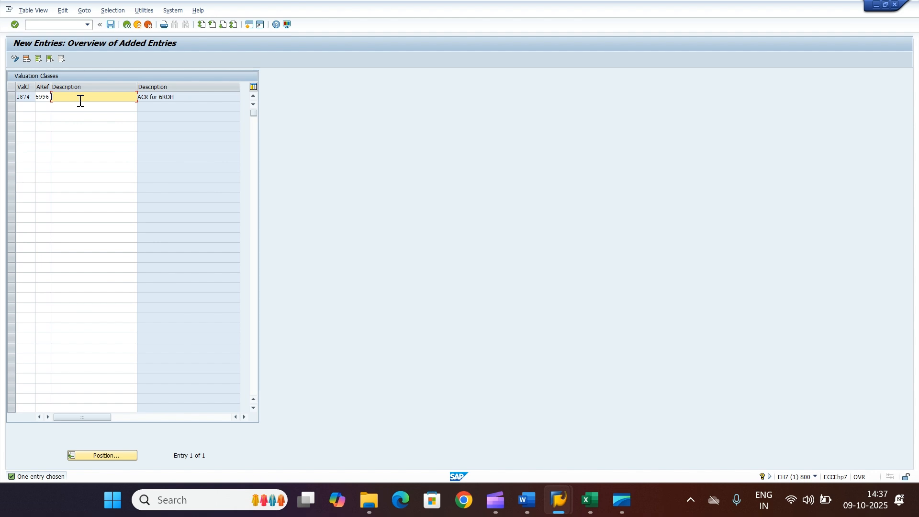
pyautogui.write('Va')
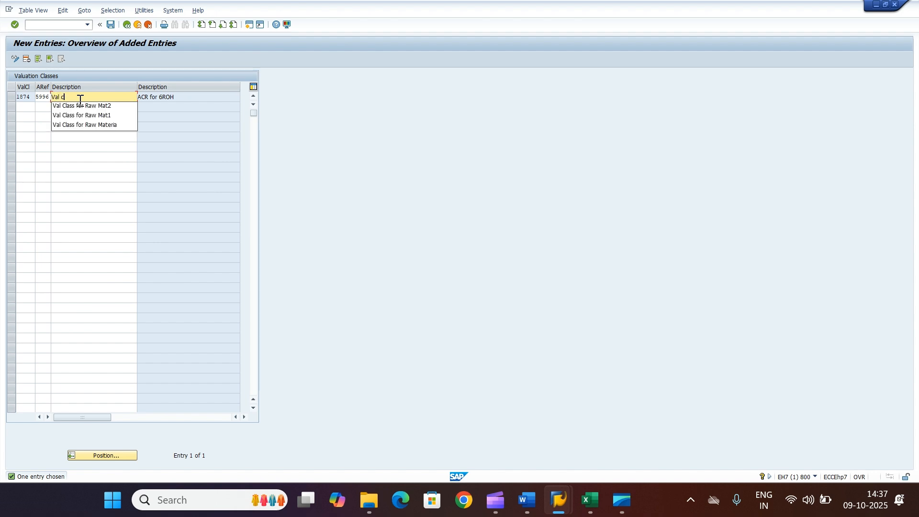
pyautogui.write('l class of')
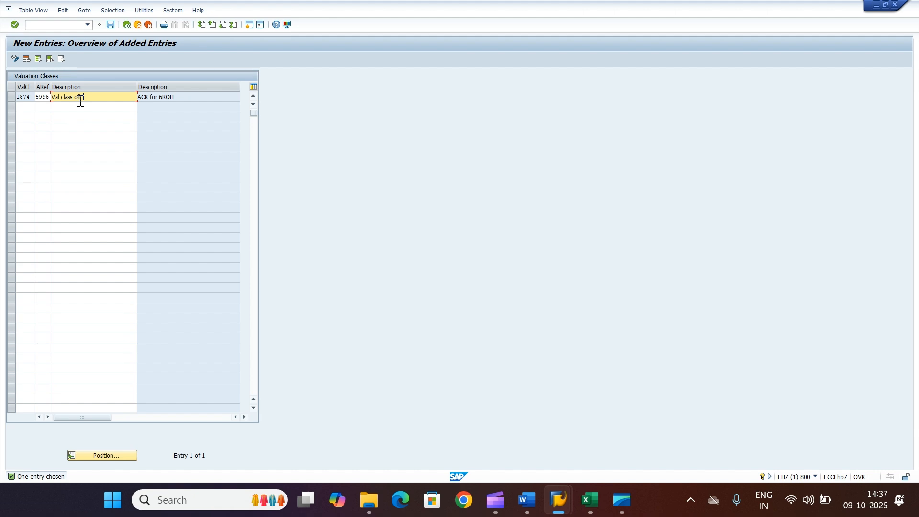
pyautogui.press('BackSpace')
pyautogui.press('BackSpace')
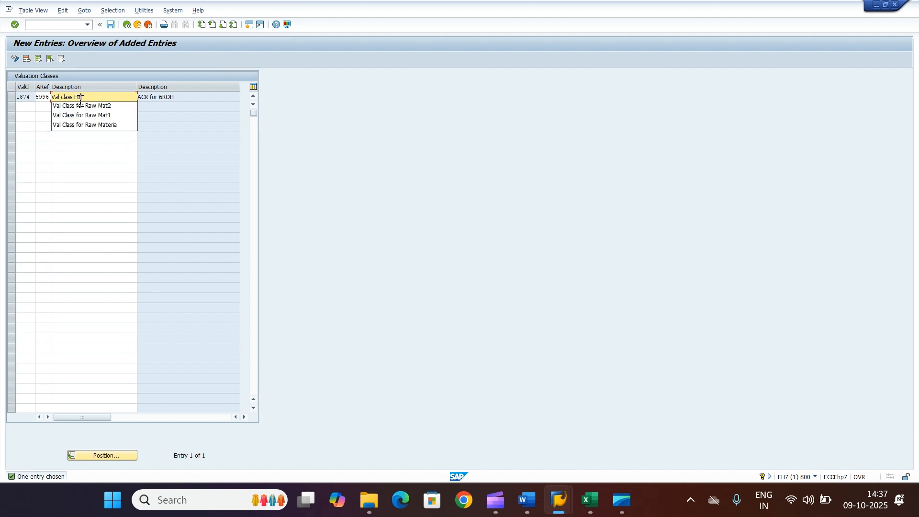
pyautogui.write('for Raw Mate')
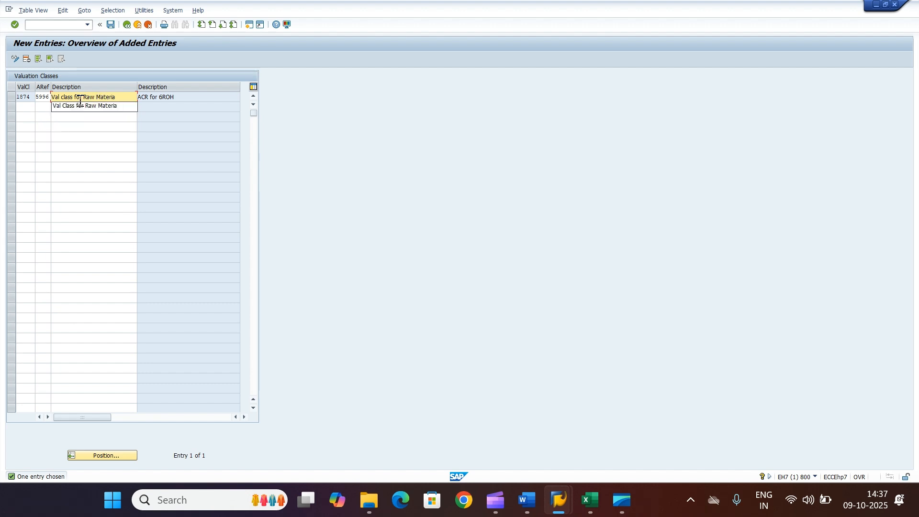
pyautogui.write('ria')
pyautogui.press('BackSpace')
pyautogui.press('BackSpace')
pyautogui.press('BackSpace')
pyautogui.press('BackSpace')
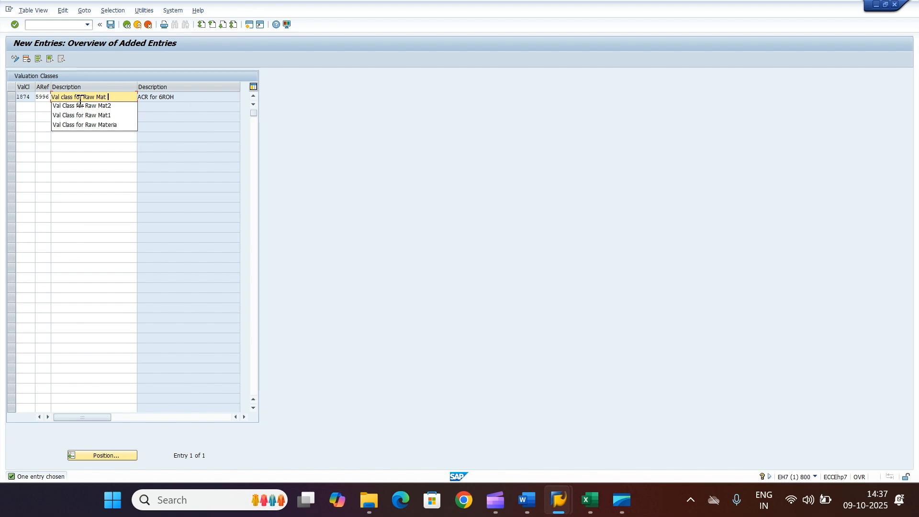
pyautogui.write('1')
pyautogui.click(86, 149)
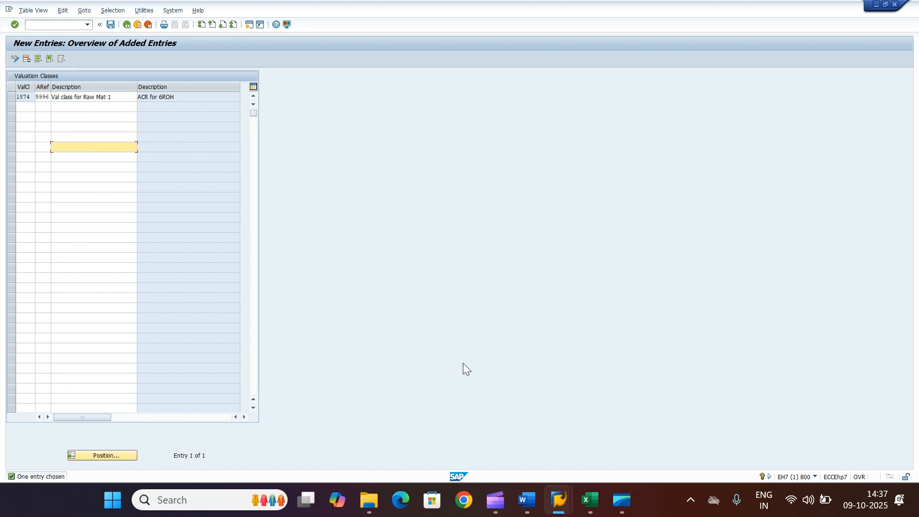
# - Switch to Excel and examine the Valuation Class-Theory sentence about several valuation classes for one material type
pyautogui.click(591, 501)
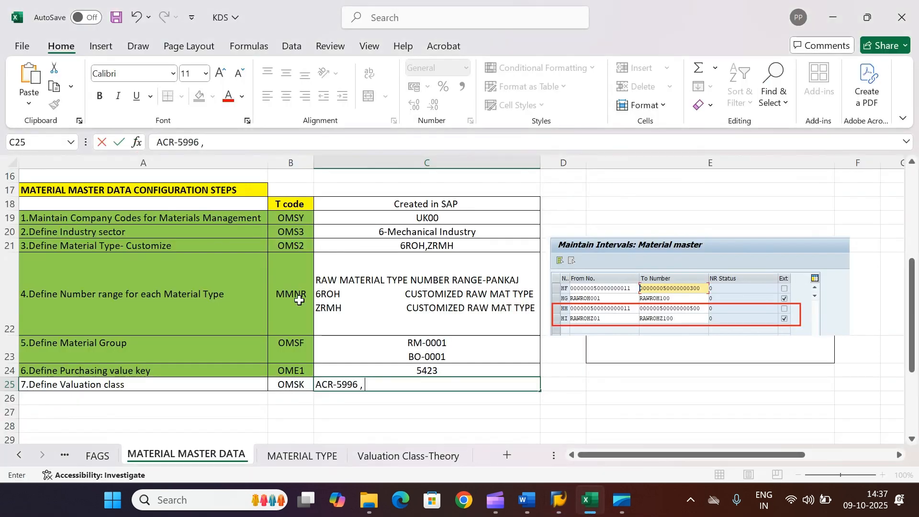
pyautogui.click(408, 456)
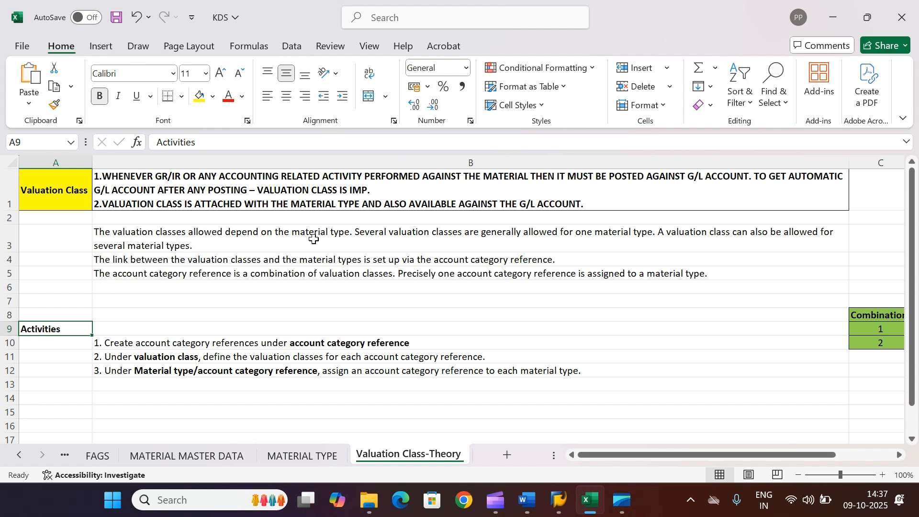
pyautogui.doubleClick(358, 232)
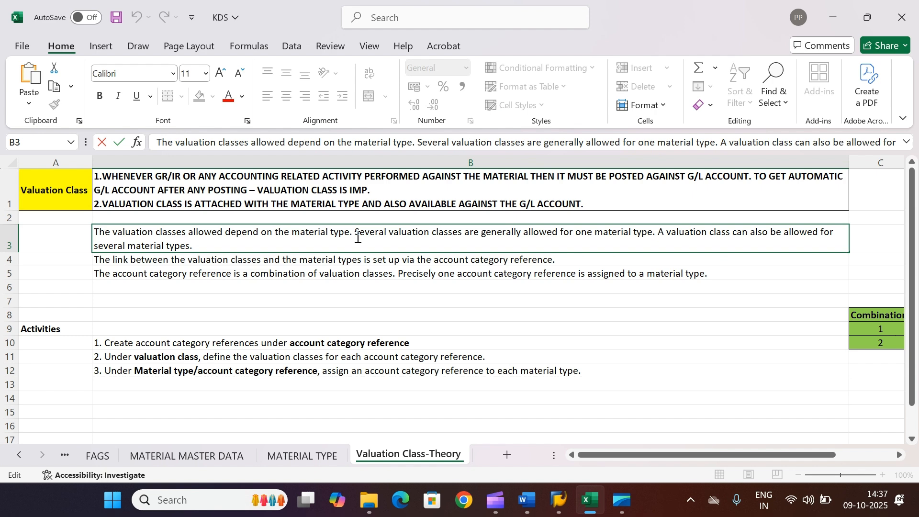
pyautogui.moveTo(358, 232); pyautogui.dragTo(654, 232)
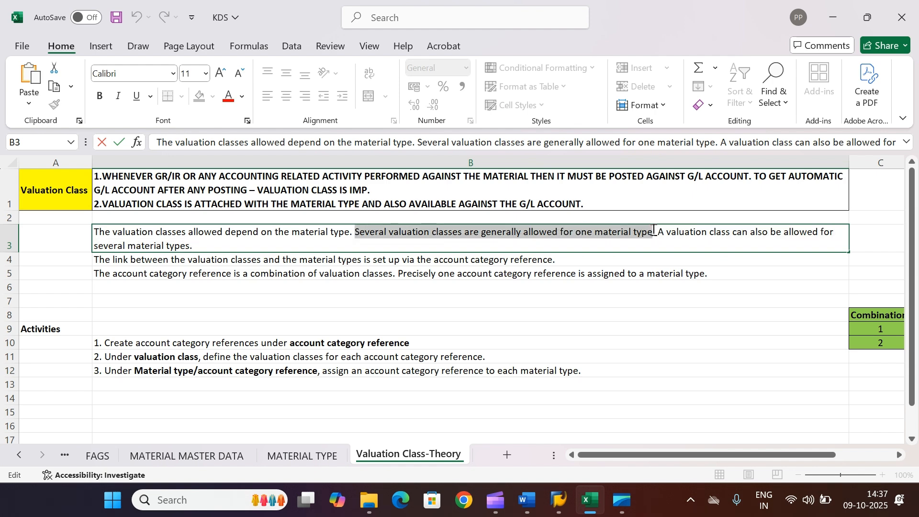
# - Switch back to SAP and add valuation class 1875 with account category reference 5996 and description "Val Class for Raw Mat2"
pyautogui.moveTo(560, 506)
pyautogui.click(585, 436)
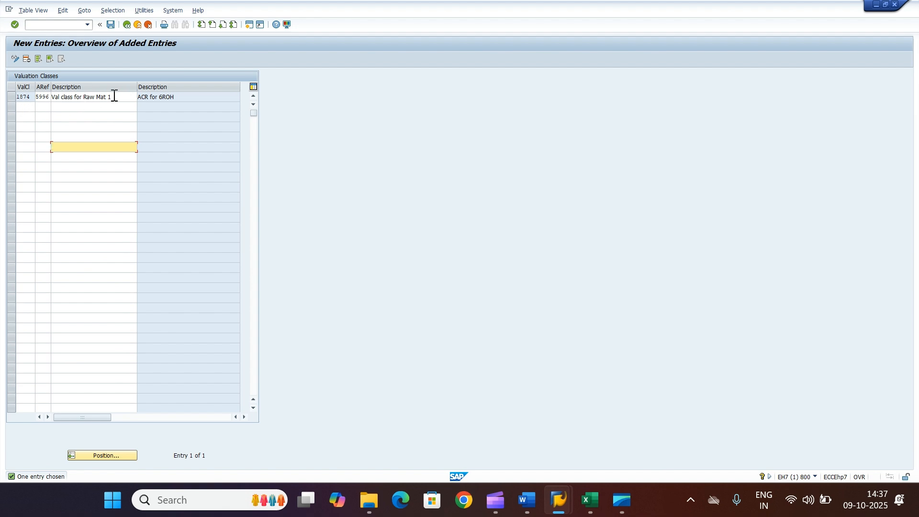
pyautogui.click(23, 108)
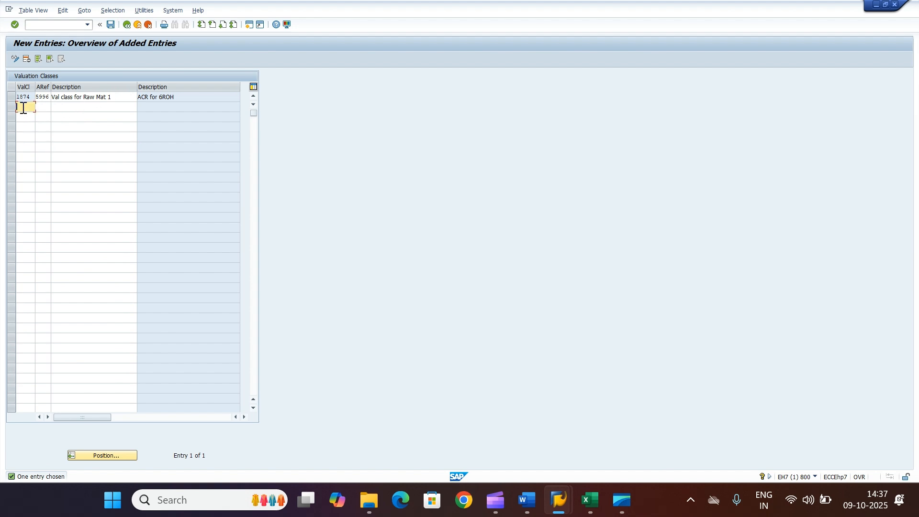
pyautogui.write('1875')
pyautogui.click(49, 107)
pyautogui.click(47, 117)
pyautogui.click(79, 109)
pyautogui.click(86, 118)
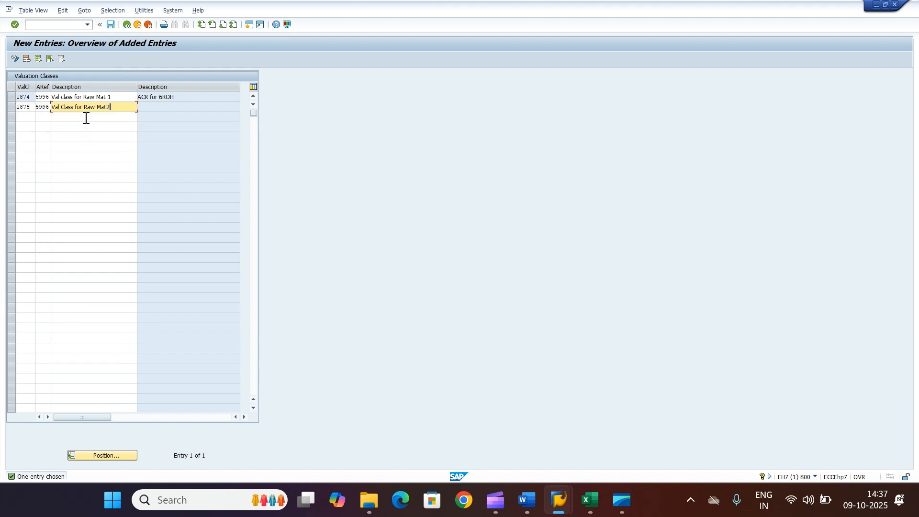
pyautogui.moveTo(113, 97); pyautogui.dragTo(49, 97)
pyautogui.moveTo(113, 106); pyautogui.dragTo(48, 106)
pyautogui.press('Return')
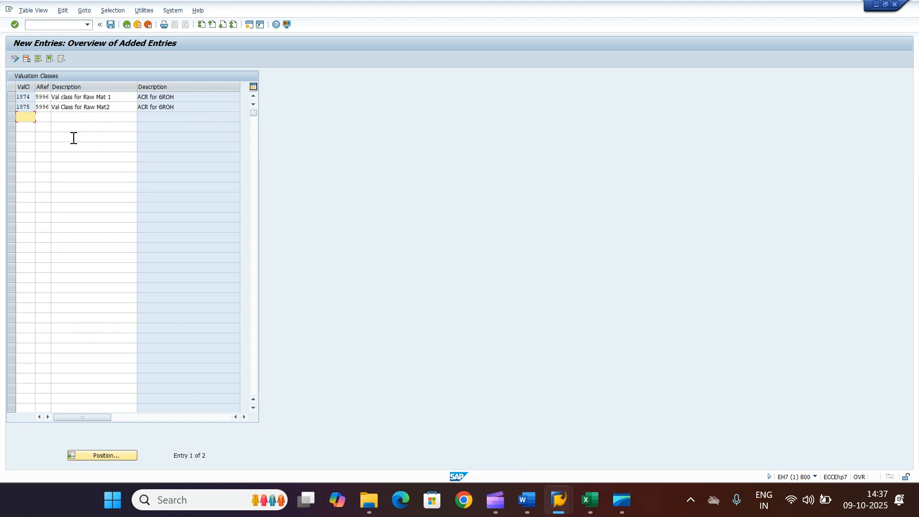
# - Save both valuation classes under the proposed customizing request and open the Material type/account category reference table
pyautogui.click(111, 25)
pyautogui.click(139, 161)
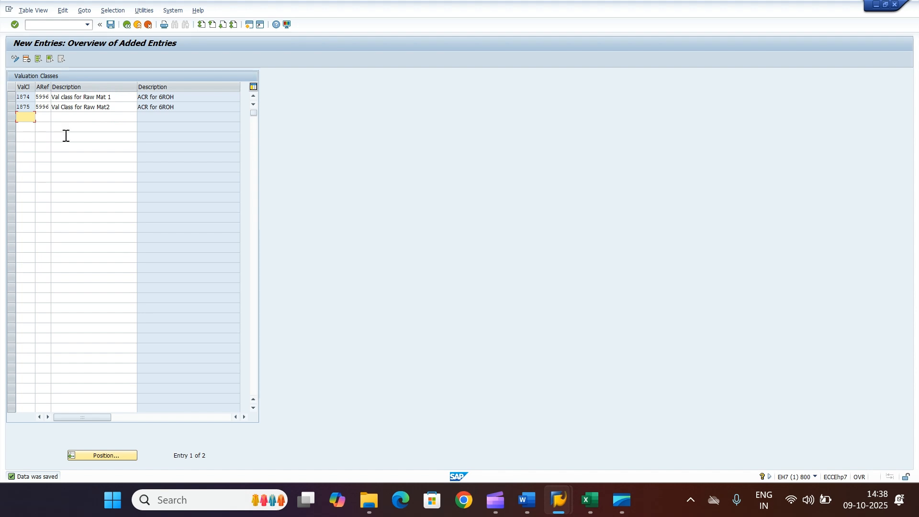
pyautogui.click(126, 25)
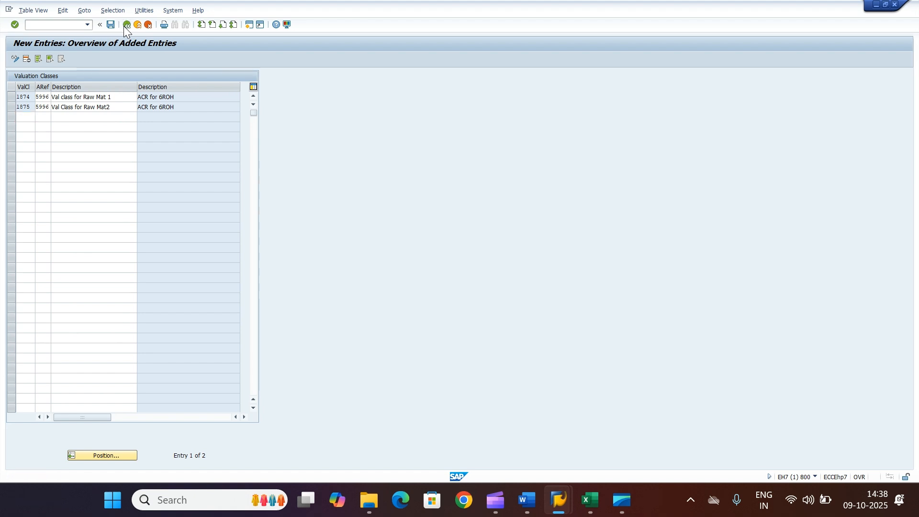
pyautogui.click(126, 24)
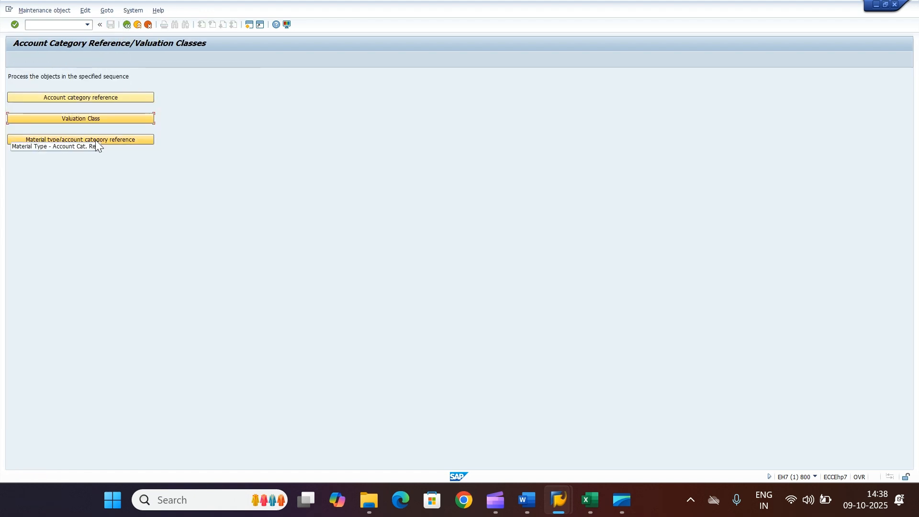
pyautogui.click(114, 140)
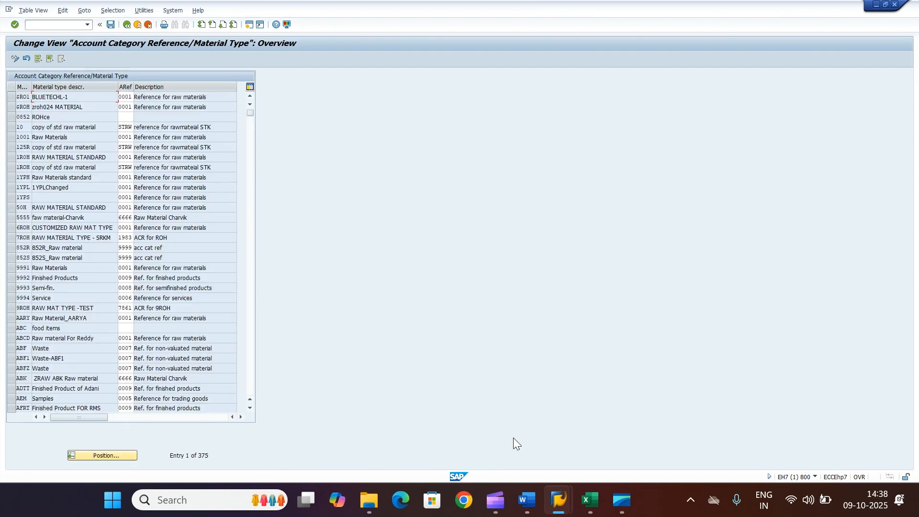
# - Switch to Excel and review the theory notes on how account category references link valuation classes and material types
pyautogui.click(602, 500)
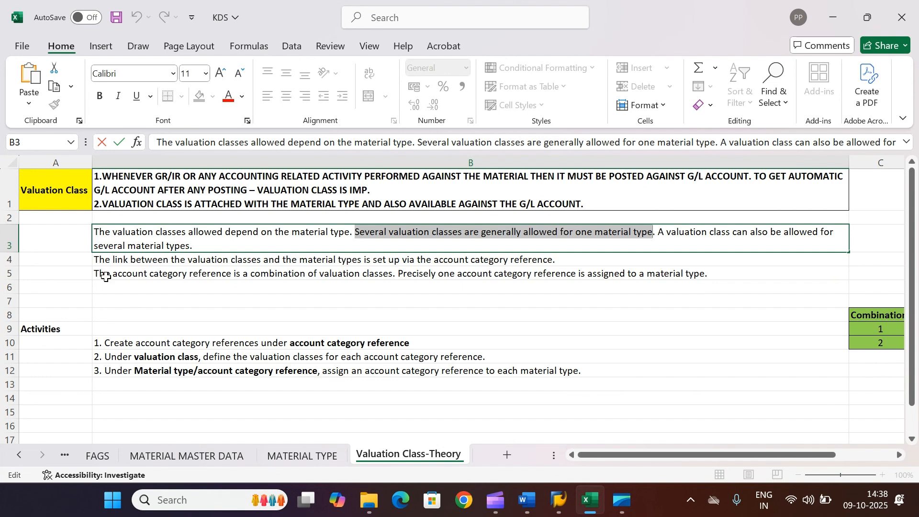
pyautogui.click(181, 277)
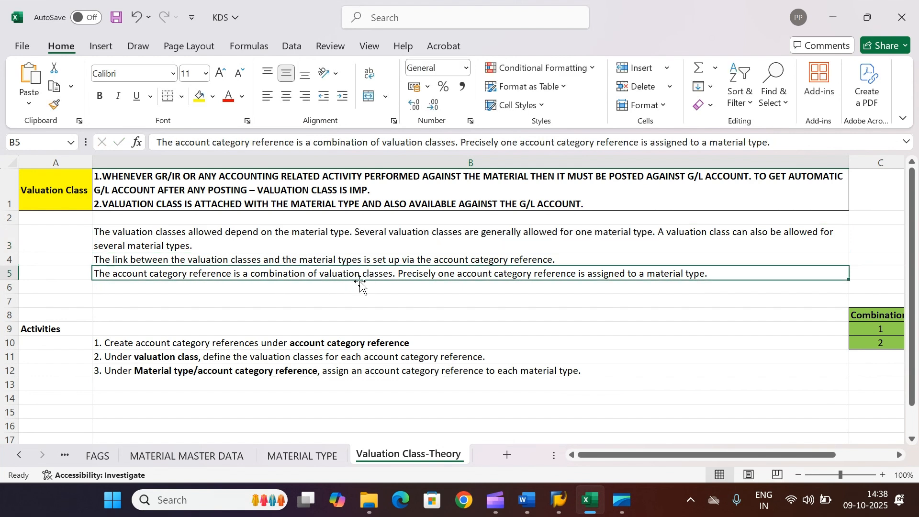
pyautogui.click(153, 262)
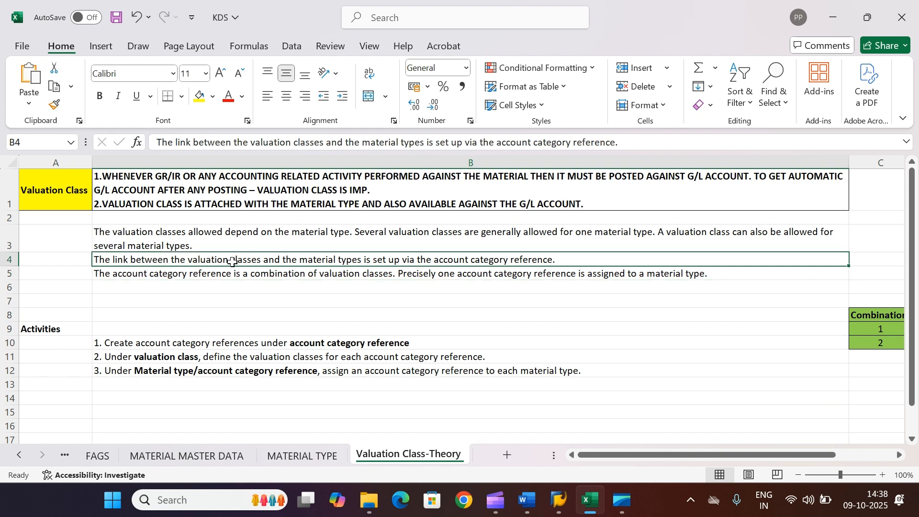
pyautogui.moveTo(289, 261); pyautogui.dragTo(292, 271)
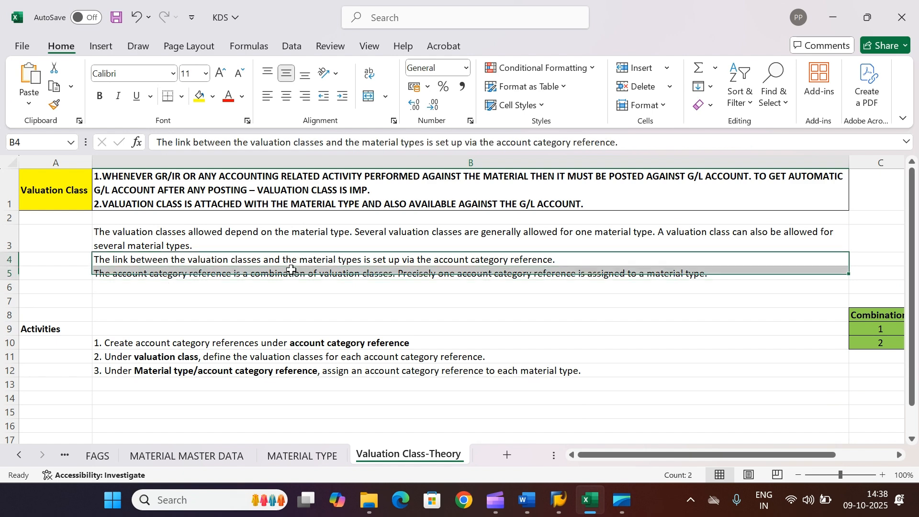
# - Switch back to SAP and position the material type list at 6ROH
pyautogui.moveTo(559, 500)
pyautogui.click(604, 412)
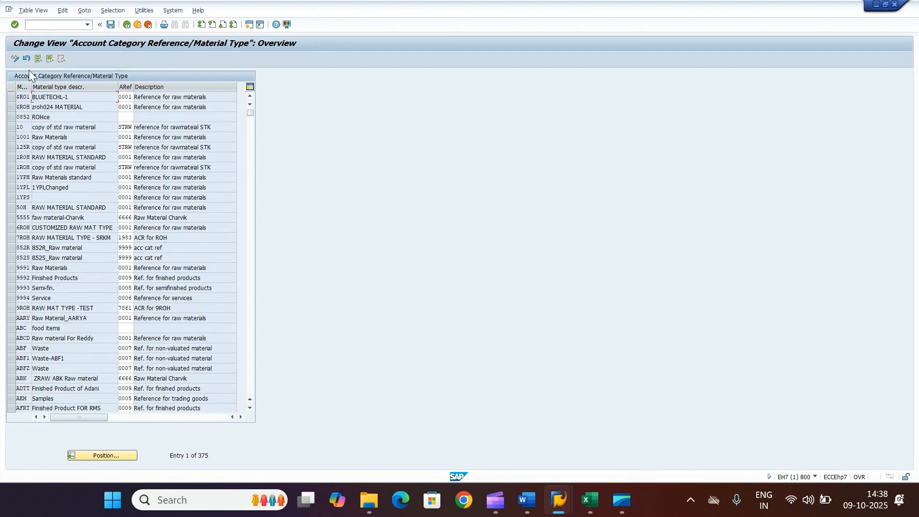
pyautogui.click(94, 453)
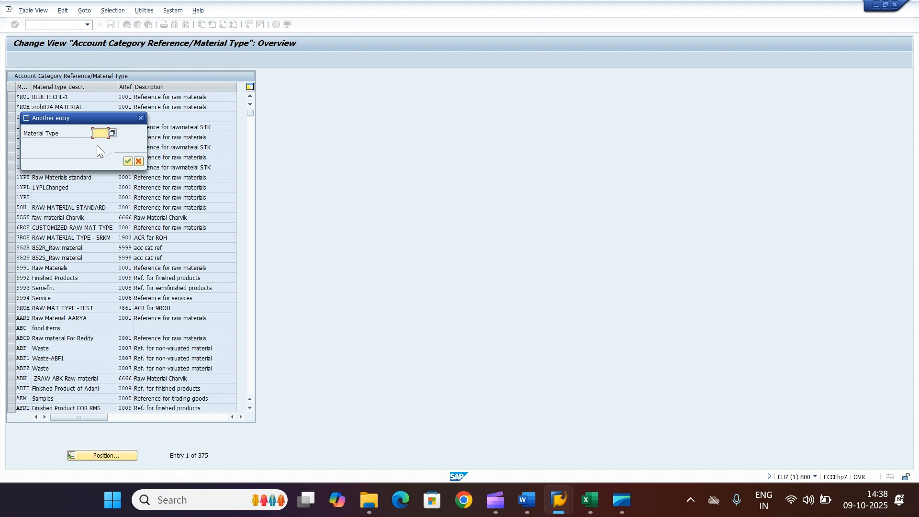
pyautogui.click(100, 181)
pyautogui.click(127, 162)
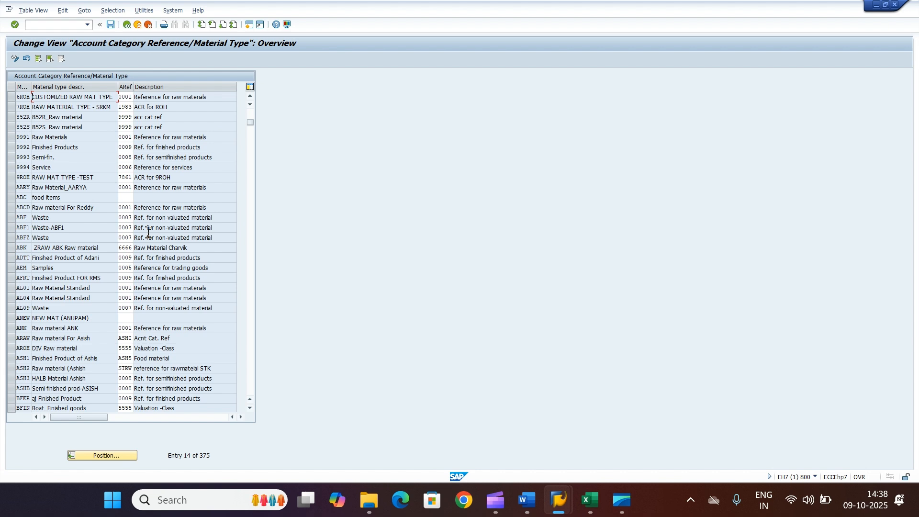
# - Assign account category reference 5996 to material type 6ROH and save it under the proposed customizing request
pyautogui.doubleClick(131, 99)
pyautogui.write('1')
pyautogui.press('Return')
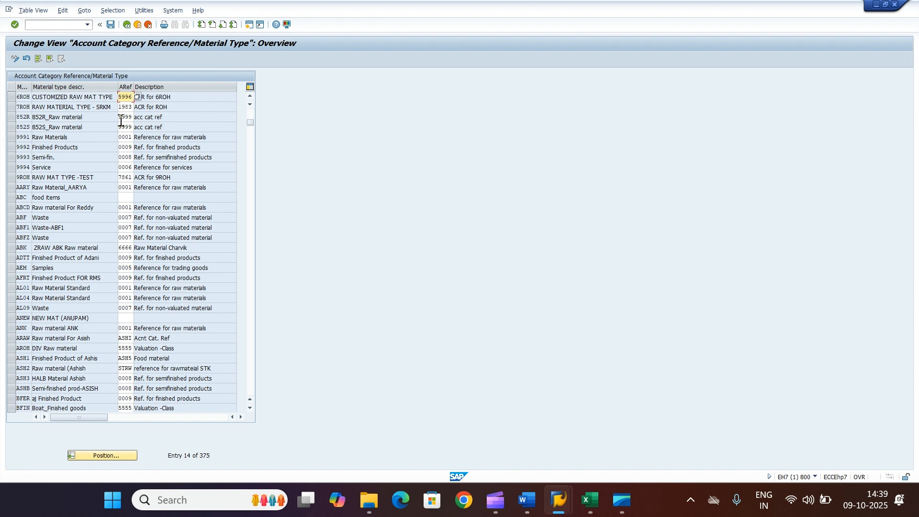
pyautogui.press('Tab')
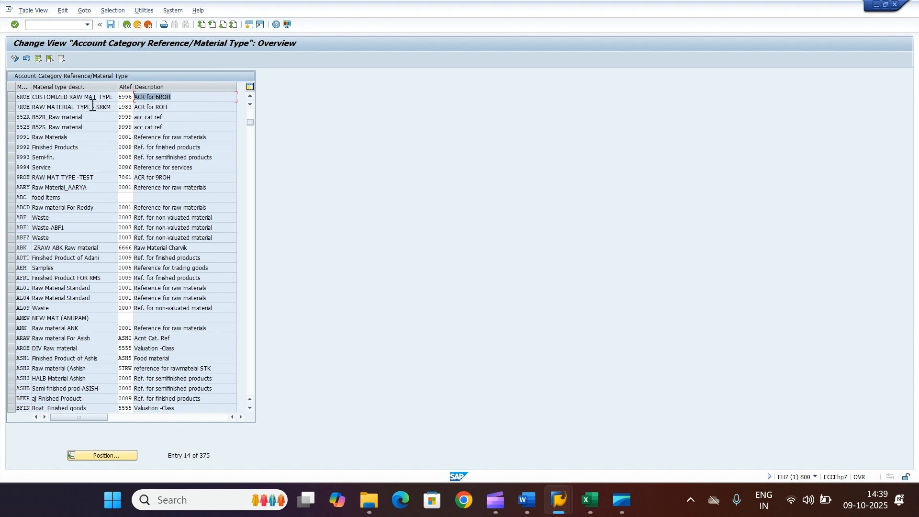
pyautogui.moveTo(130, 97); pyautogui.dragTo(23, 99)
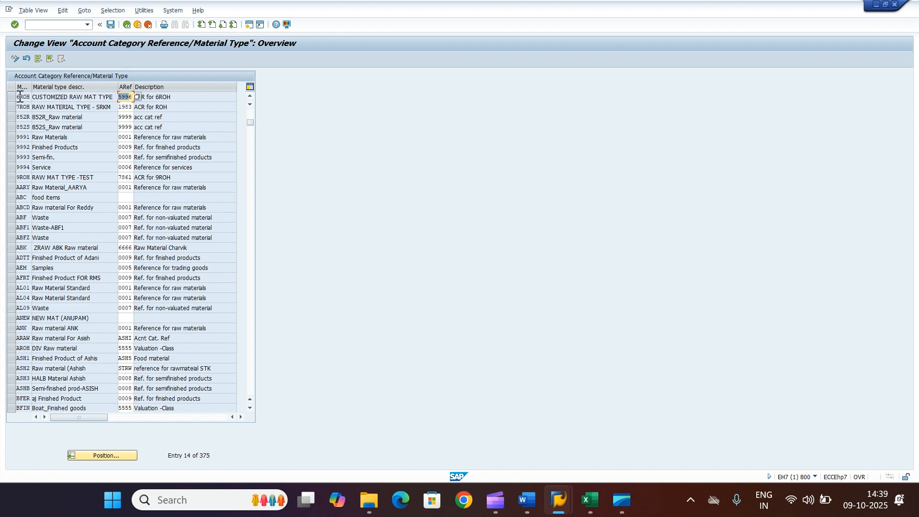
pyautogui.click(129, 97)
pyautogui.click(111, 25)
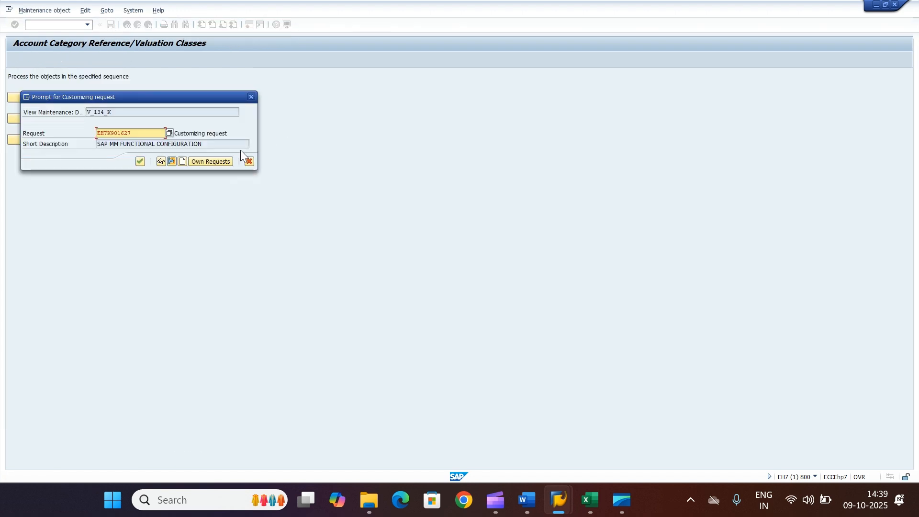
pyautogui.click(137, 161)
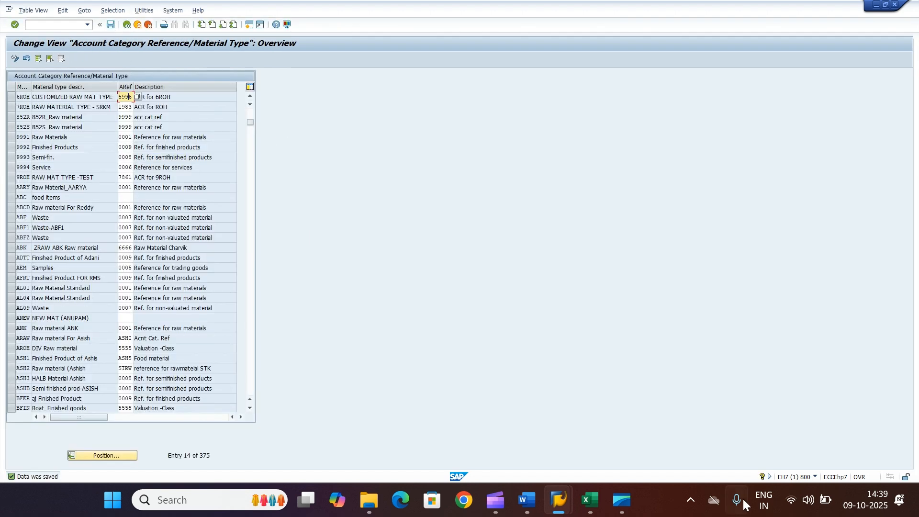
# - Switch to Excel and reread the three theory notes in B3:B5 on valuation classes and account category references
pyautogui.click(590, 500)
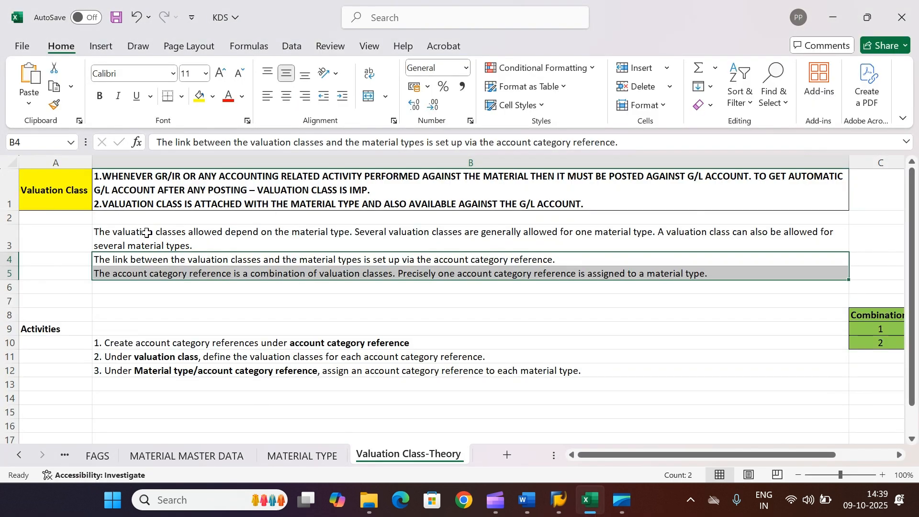
pyautogui.moveTo(148, 232); pyautogui.dragTo(171, 271)
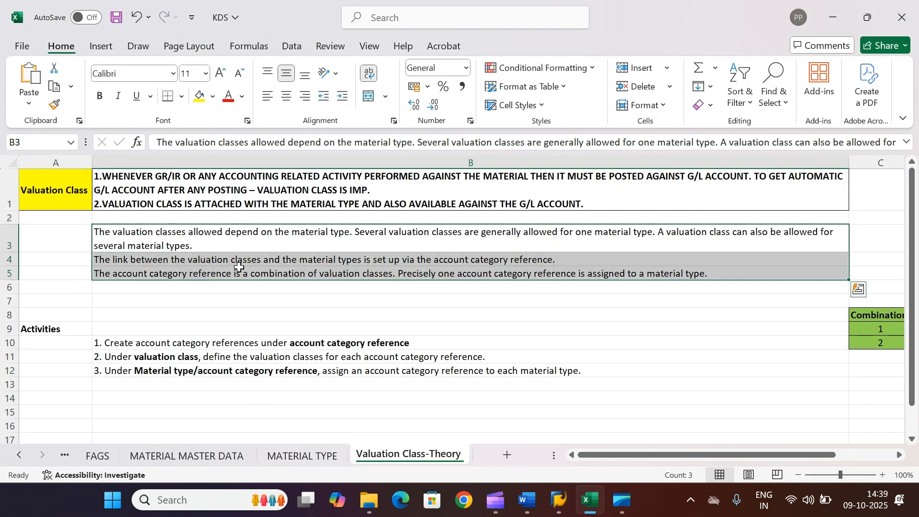
pyautogui.click(489, 263)
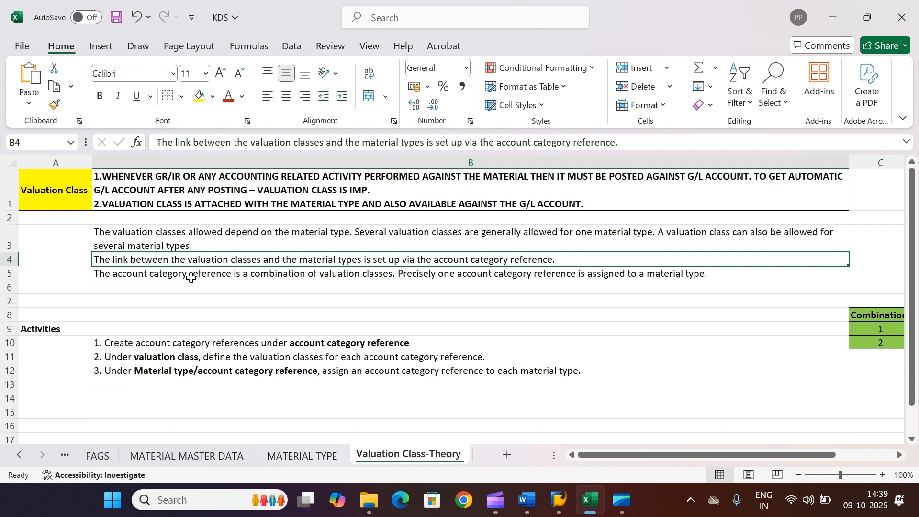
pyautogui.moveTo(168, 239); pyautogui.dragTo(194, 271)
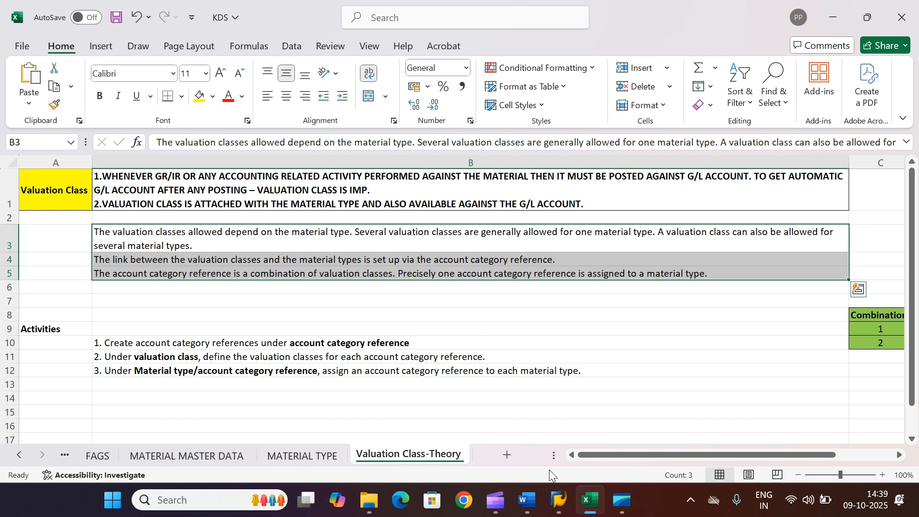
# - Switch back to SAP, leave the material type assignments and open the valuation classes overview
pyautogui.moveTo(559, 500)
pyautogui.click(605, 422)
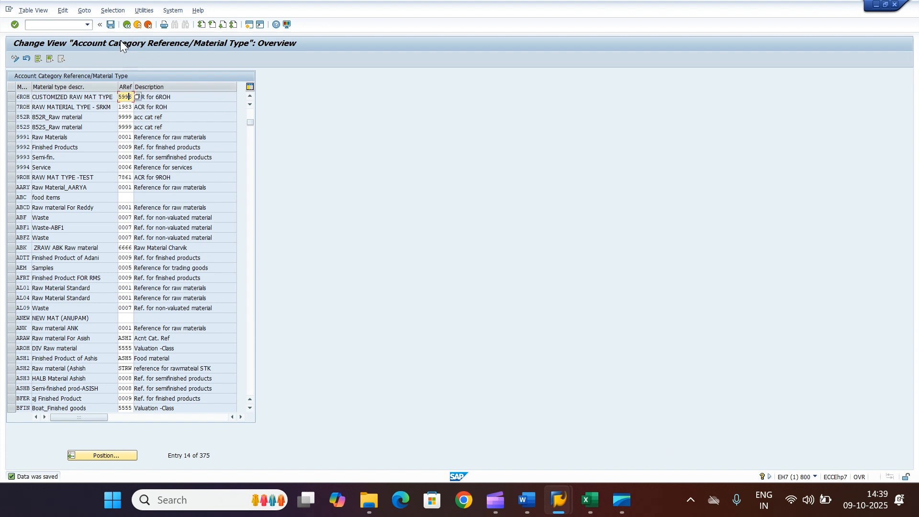
pyautogui.click(126, 24)
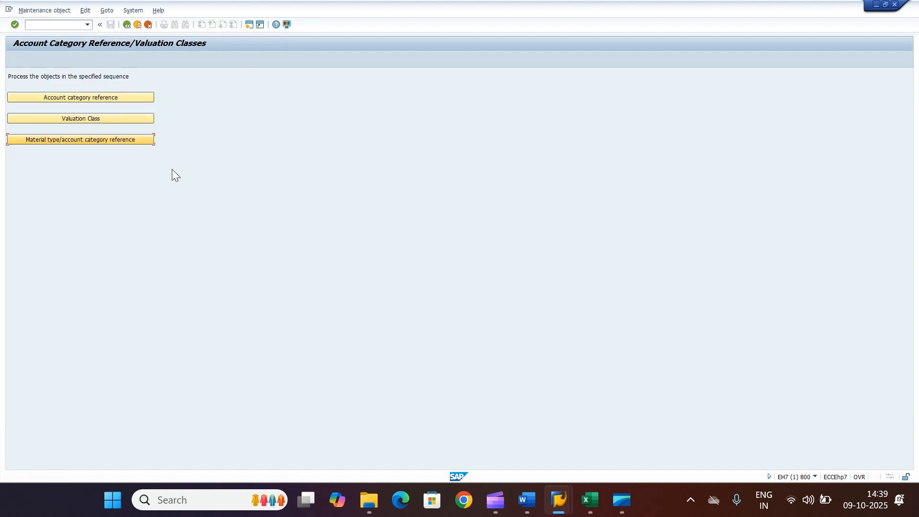
pyautogui.click(72, 119)
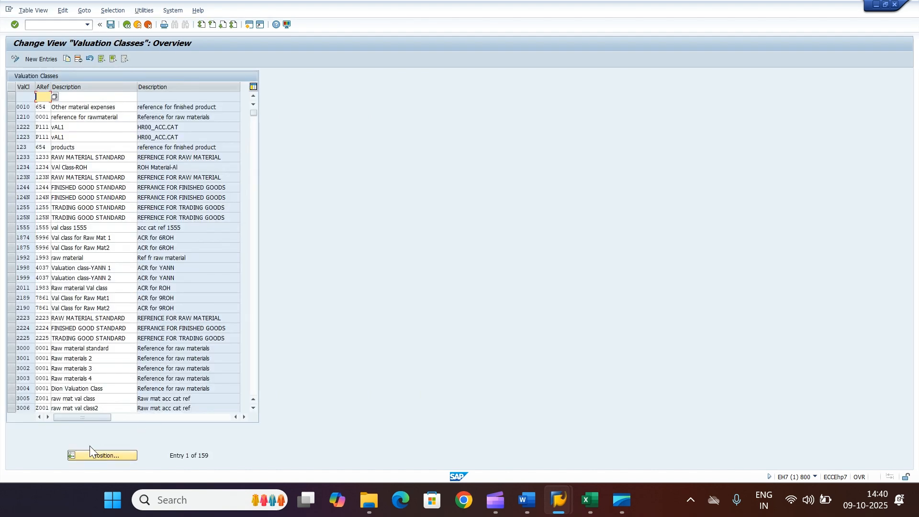
pyautogui.click(91, 453)
pyautogui.click(100, 134)
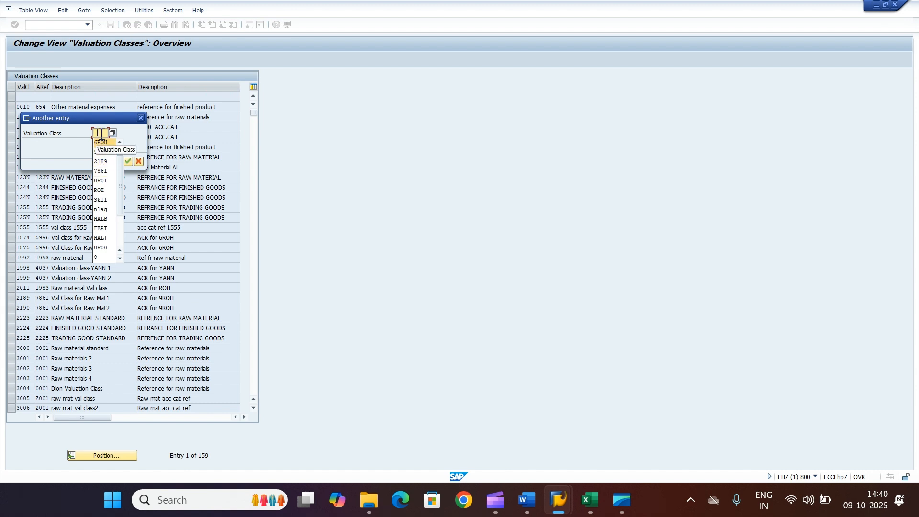
pyautogui.click(102, 134)
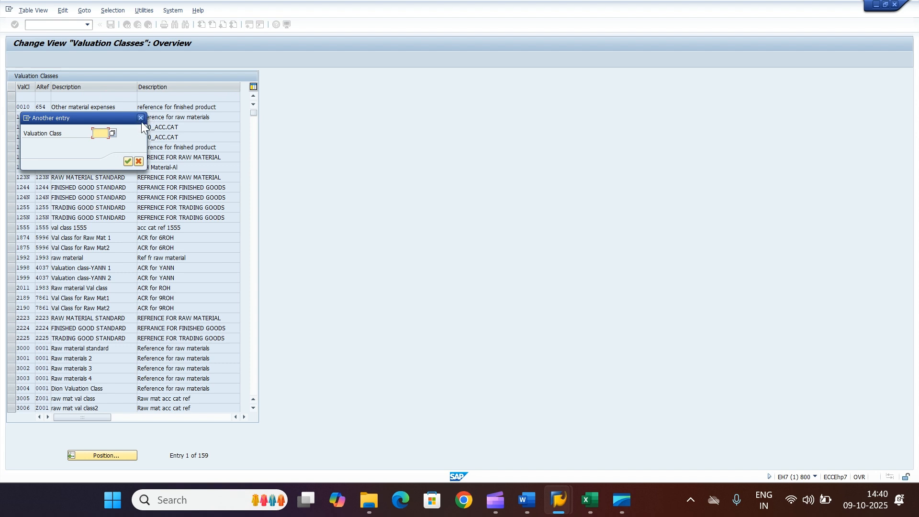
pyautogui.click(141, 119)
# - Check the valuation class entries 1874 and 1875 against account category reference 5996, clear their selection and leave the overview
pyautogui.click(10, 237)
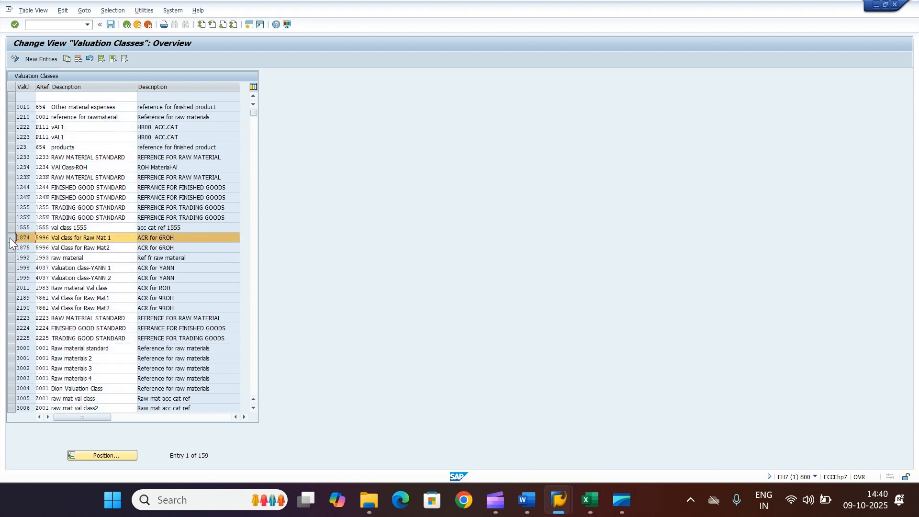
pyautogui.click(10, 248)
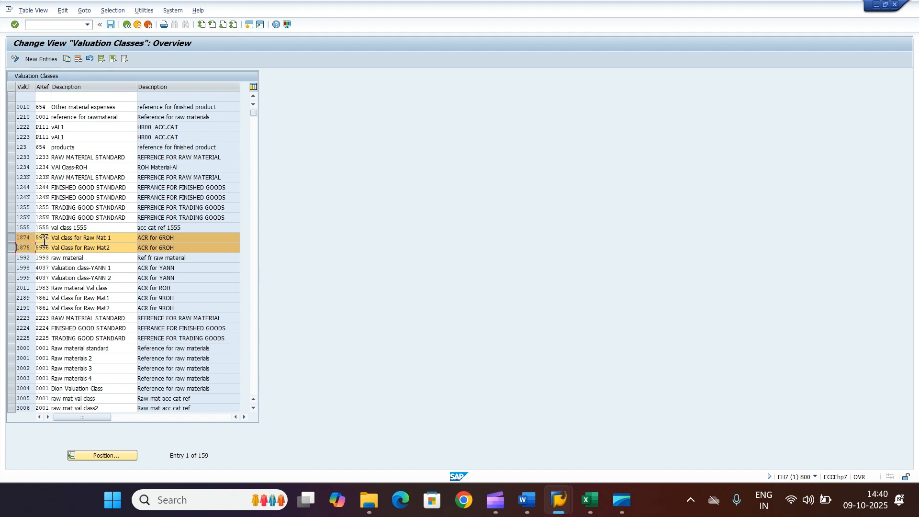
pyautogui.moveTo(44, 238); pyautogui.dragTo(34, 238)
pyautogui.click(10, 238)
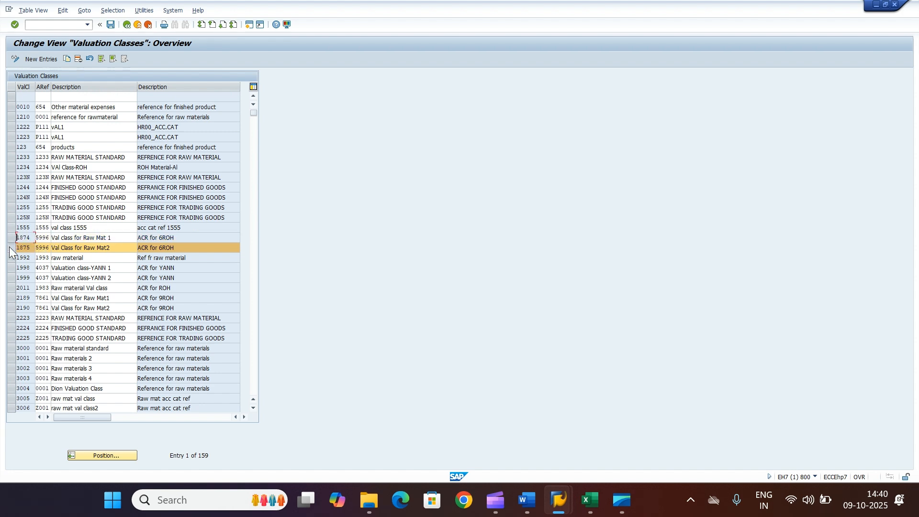
pyautogui.click(11, 247)
pyautogui.click(126, 26)
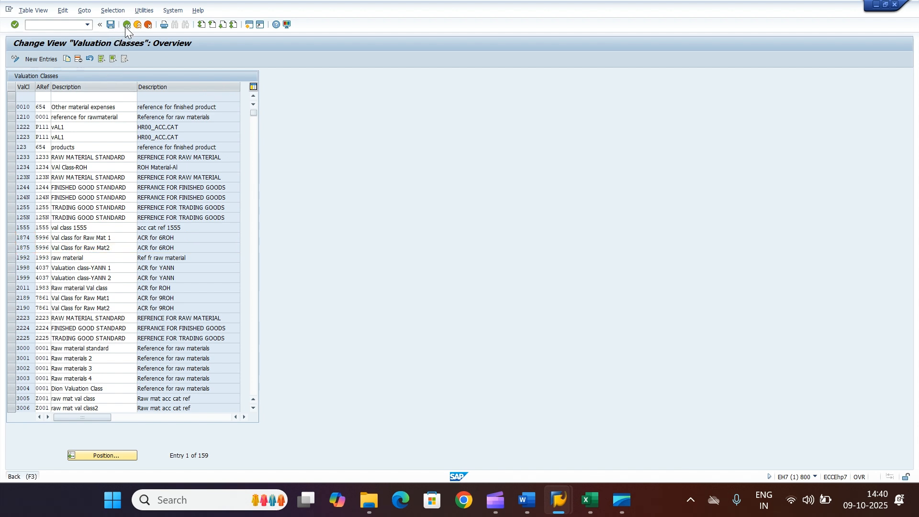